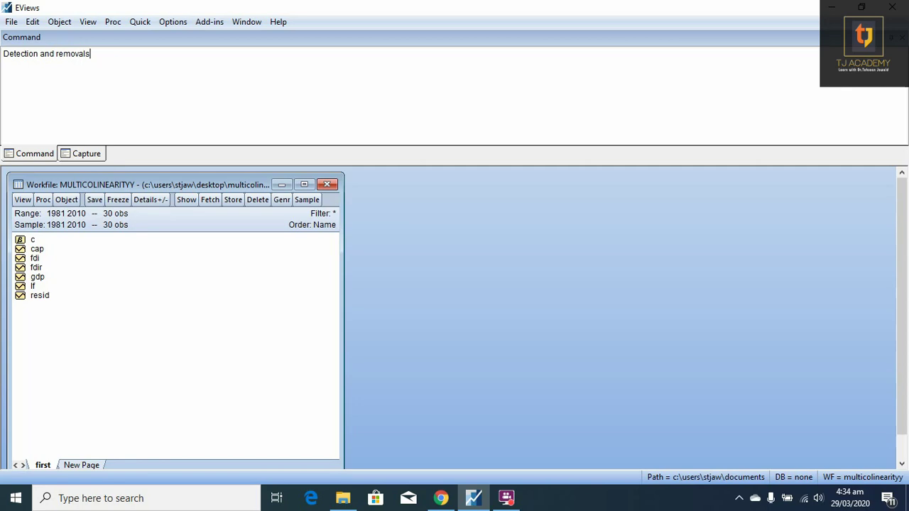
# Step: Type the multicollinearity heading note, then point out the gdp, lf, cap and fdi series
pyautogui.write('multicollinearity in regres')
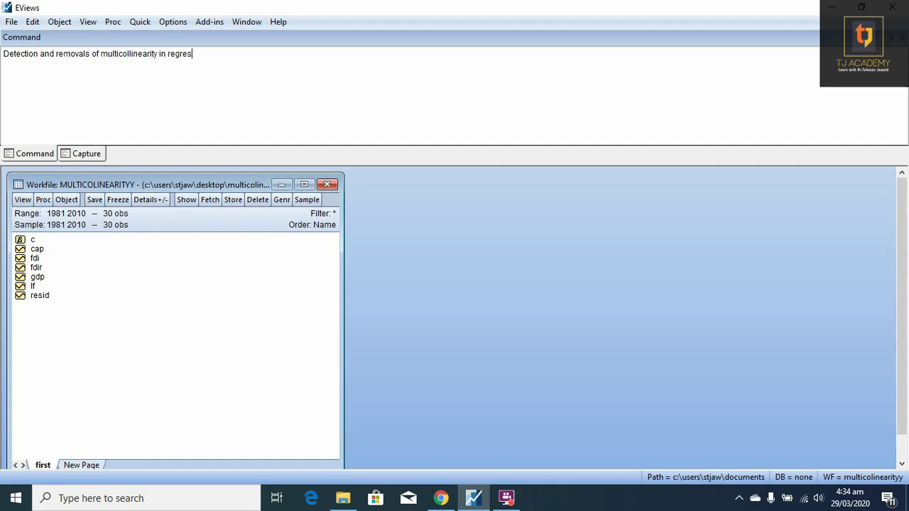
pyautogui.write('sion model')
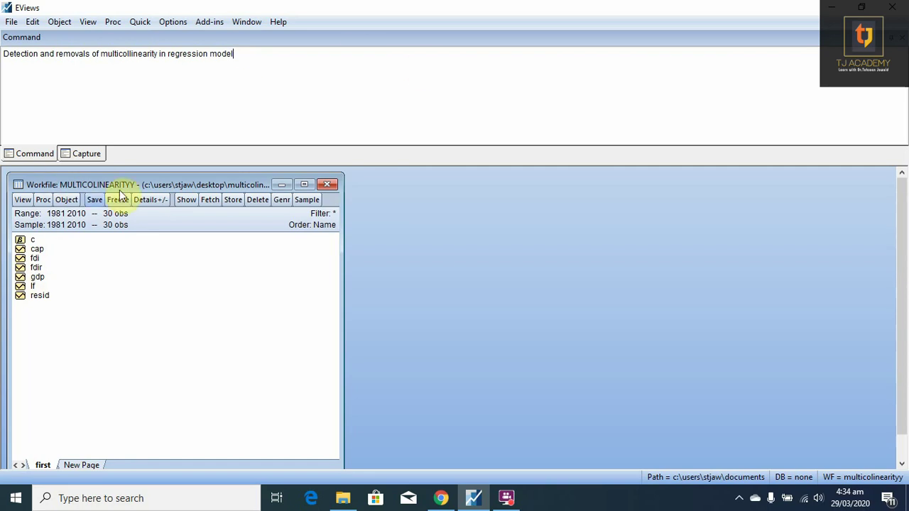
pyautogui.click(44, 279)
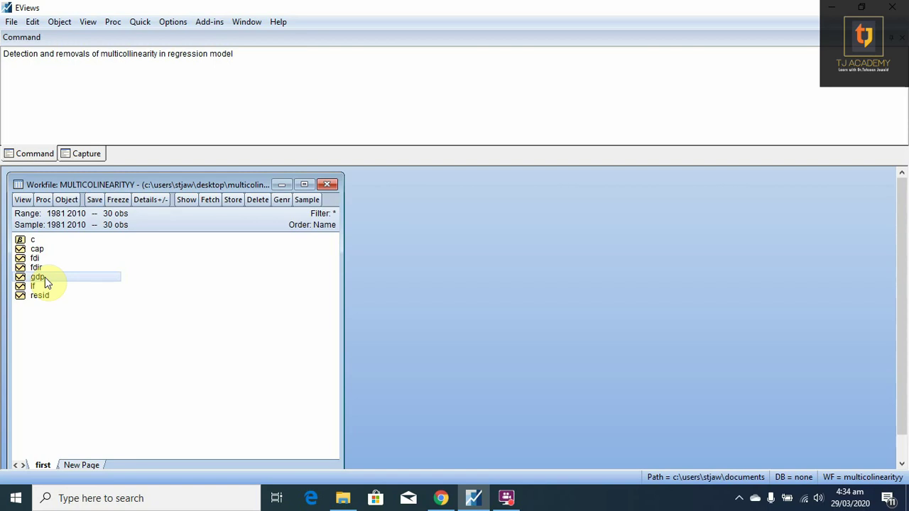
pyautogui.click(36, 287)
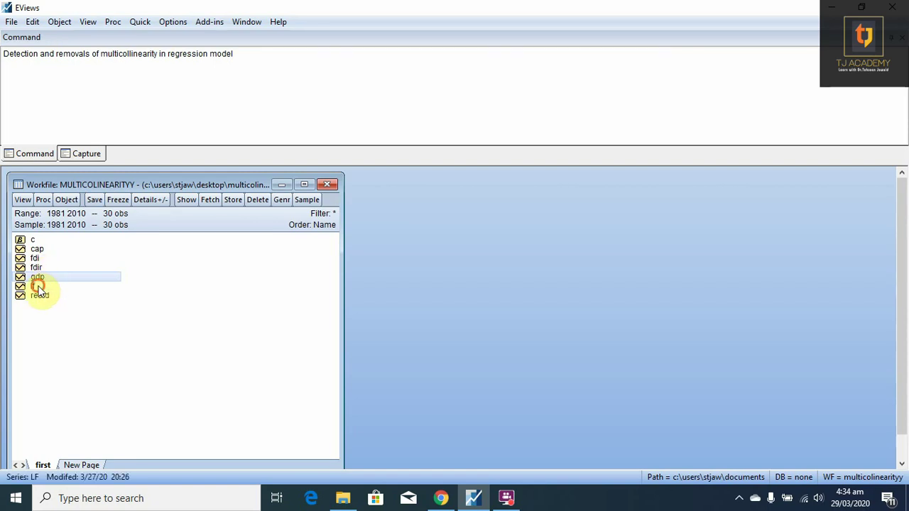
pyautogui.click(48, 250)
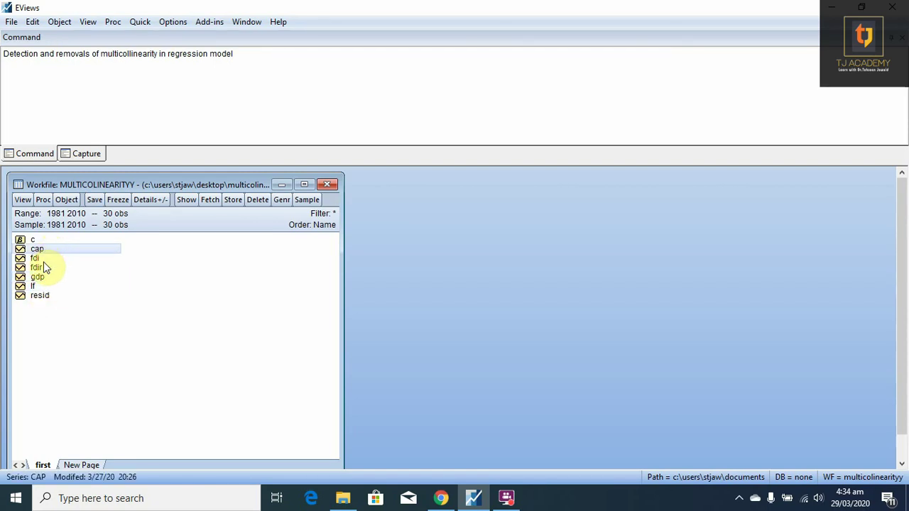
pyautogui.click(45, 257)
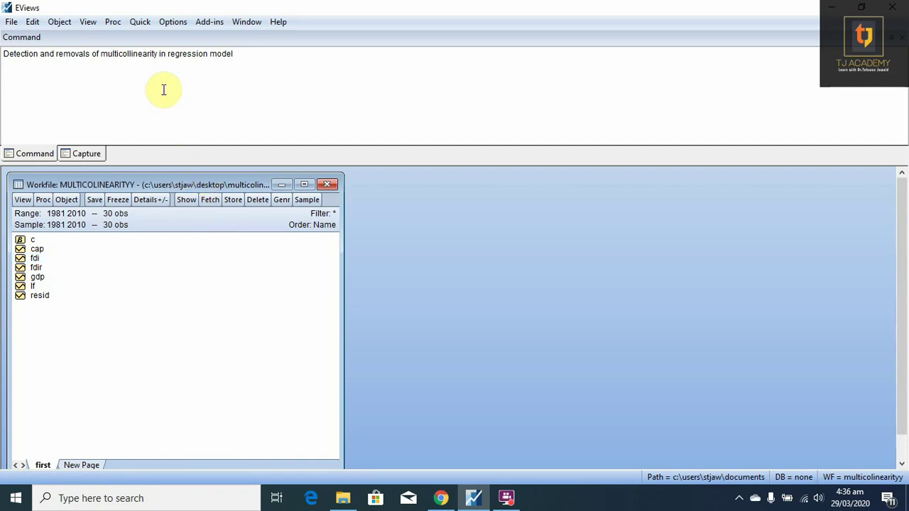
# Step: Estimate 'gdp c lf cap fdi' by least squares over the 1981 2010 sample
pyautogui.click(142, 23)
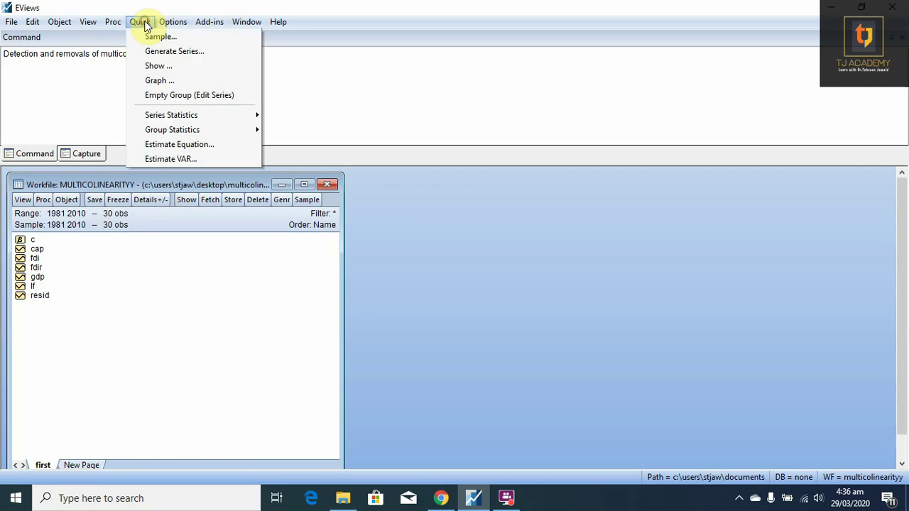
pyautogui.click(201, 147)
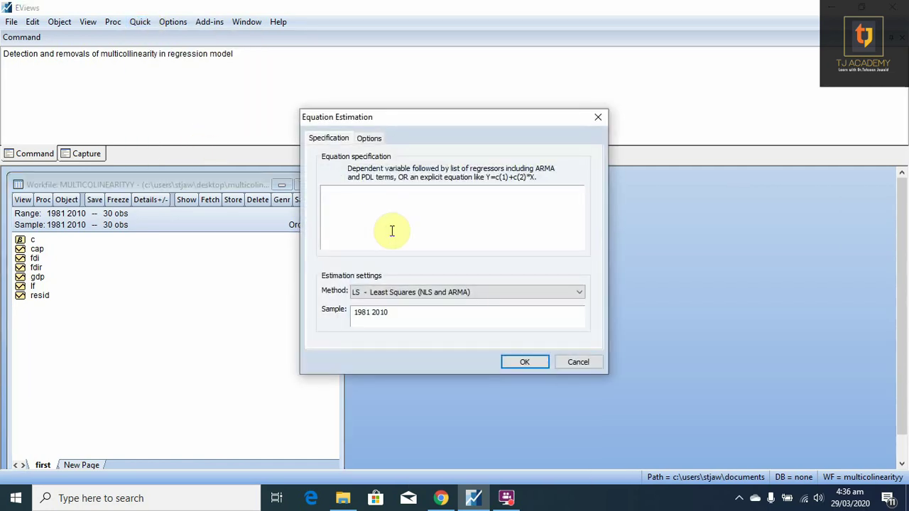
pyautogui.write('gdp c ')
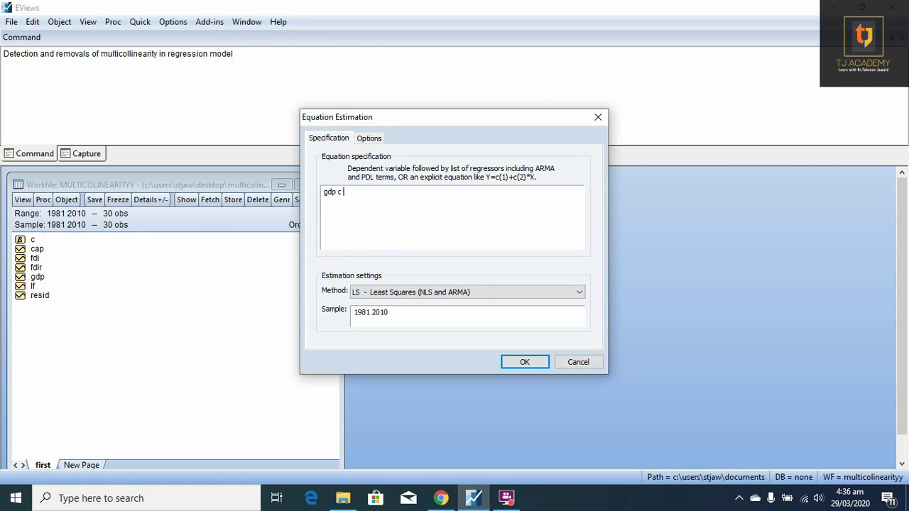
pyautogui.write('lf cap fdi')
pyautogui.click(391, 230)
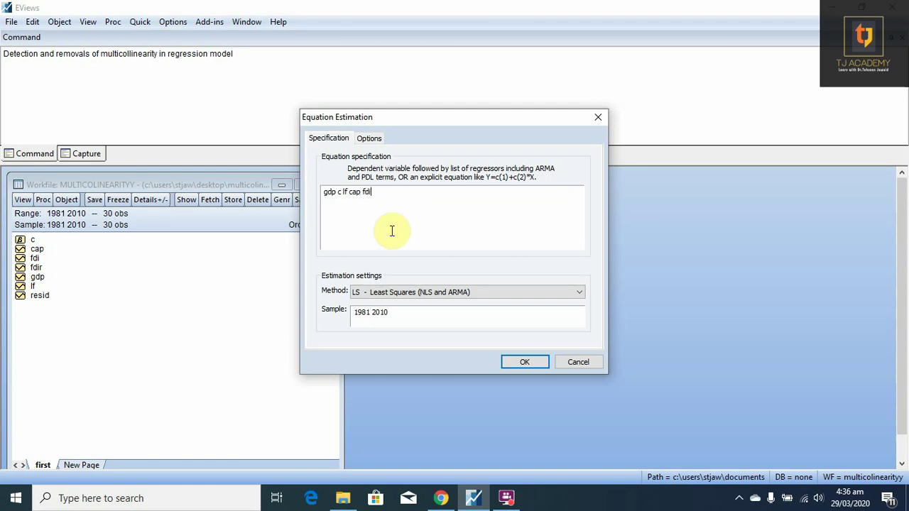
pyautogui.moveTo(389, 312); pyautogui.dragTo(342, 314)
pyautogui.click(412, 315)
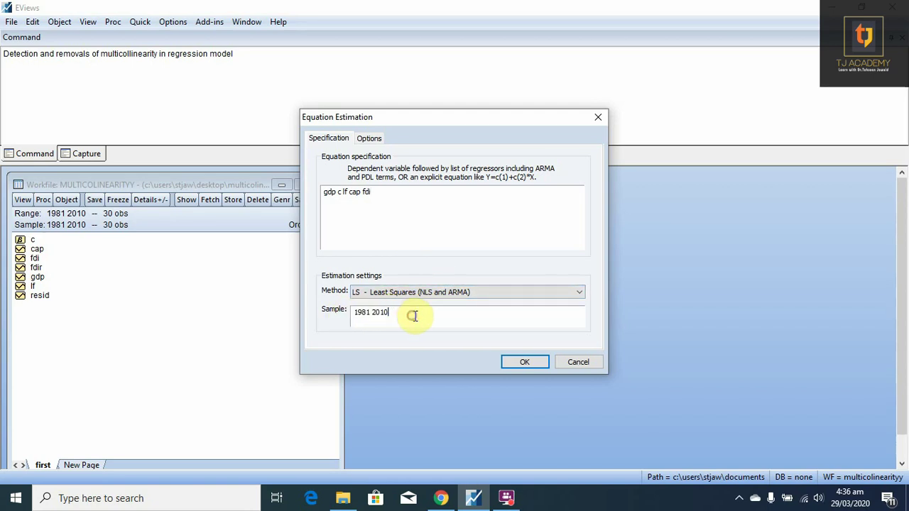
pyautogui.click(523, 363)
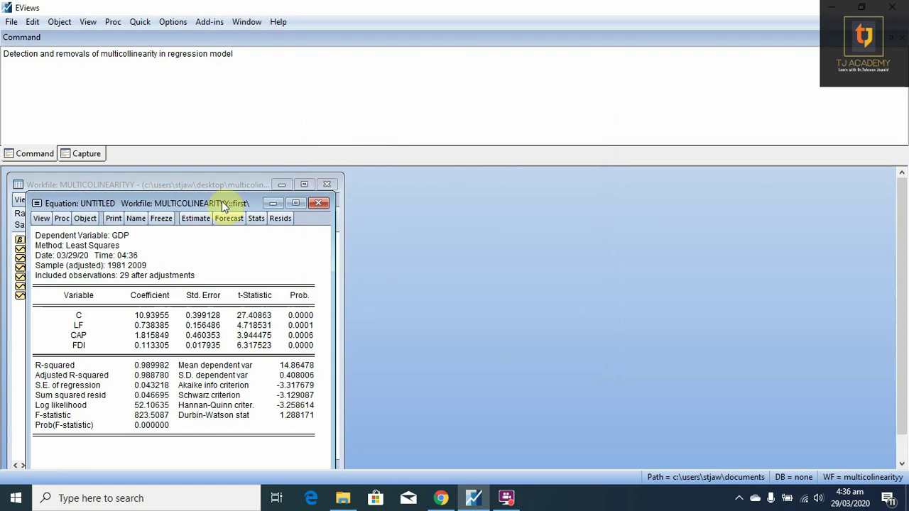
# Step: Review the coefficient p-values, R-squared and F-statistic 823.5087, with the output shifted right
pyautogui.moveTo(229, 202); pyautogui.dragTo(508, 185)
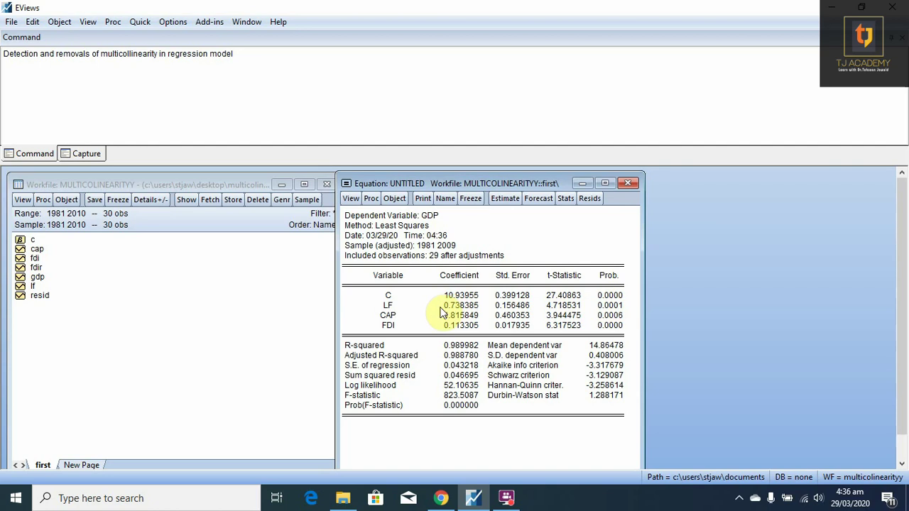
pyautogui.moveTo(608, 300); pyautogui.dragTo(607, 332)
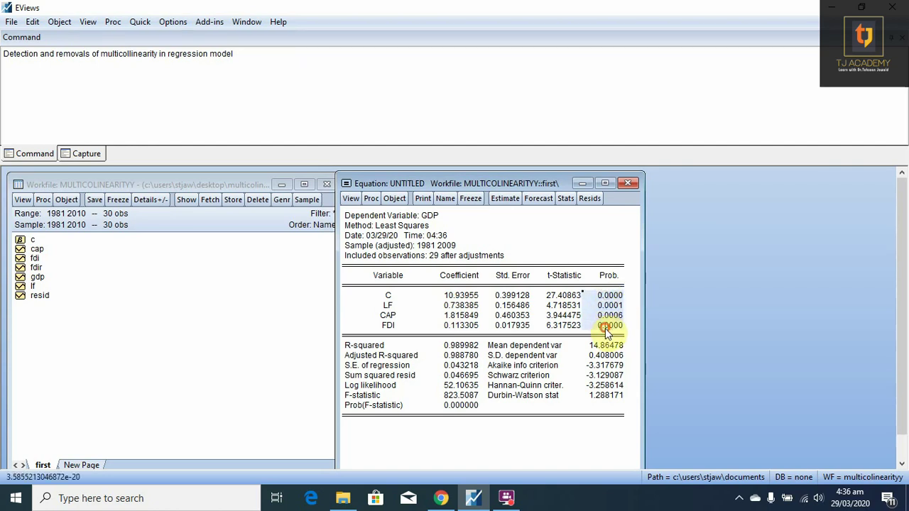
pyautogui.click(373, 345)
pyautogui.keyDown('shift'); pyautogui.click(458, 353); pyautogui.keyUp('shift')
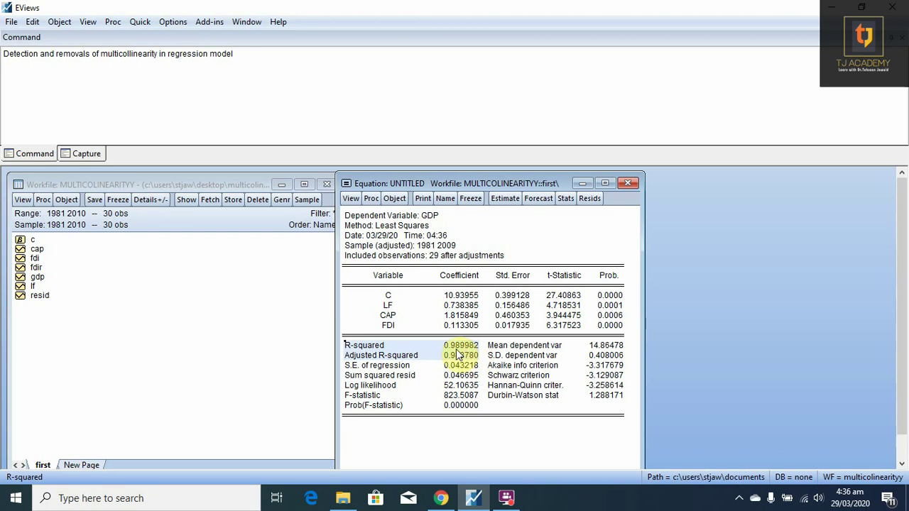
pyautogui.click(380, 395)
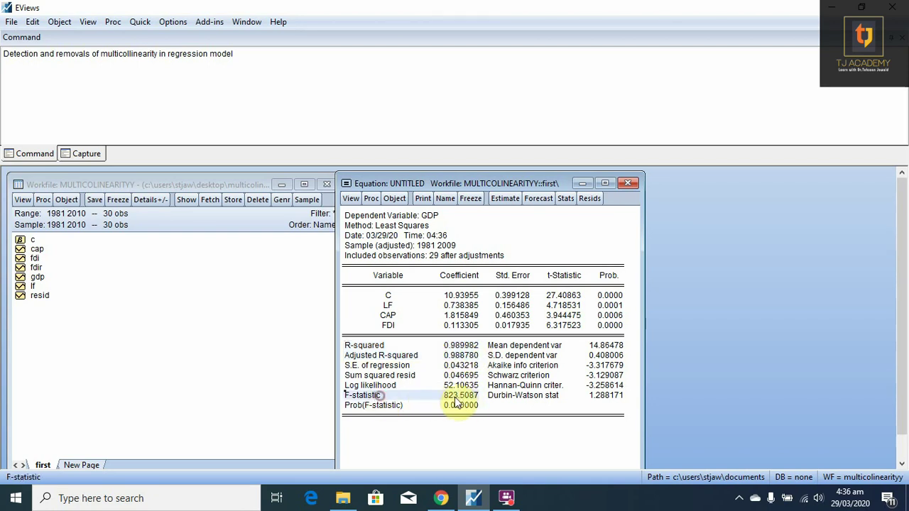
pyautogui.keyDown('shift'); pyautogui.click(458, 403); pyautogui.keyUp('shift')
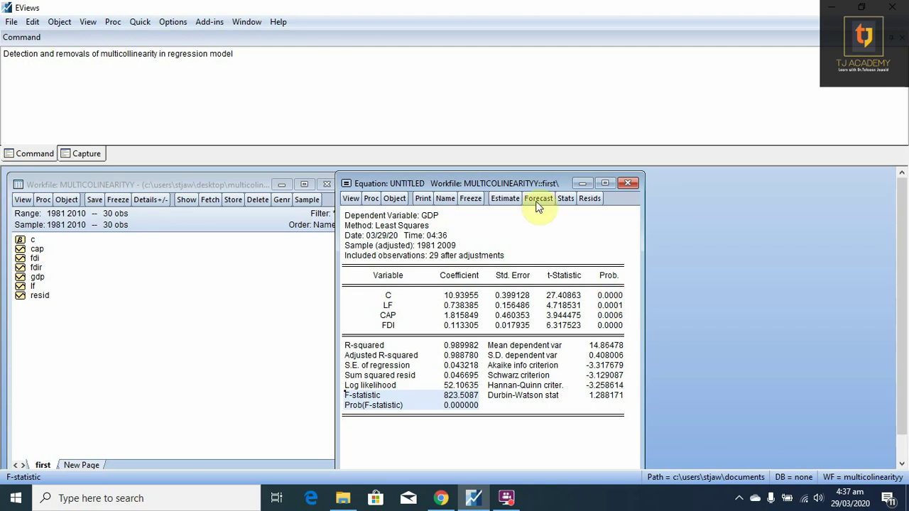
pyautogui.moveTo(496, 184); pyautogui.dragTo(534, 180)
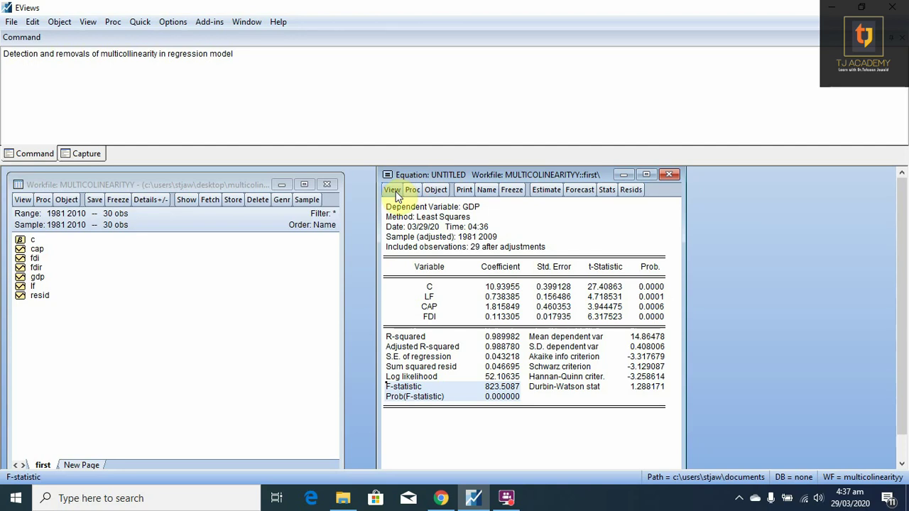
# Step: Add the notes 'Variance inflation factor (VIF)' and 'Minimum value of VIF is 1.'
pyautogui.click(16, 69)
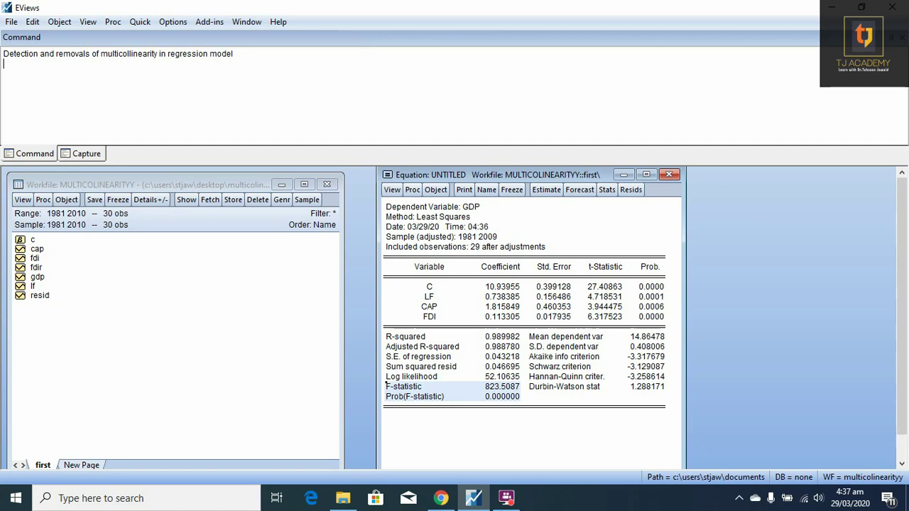
pyautogui.write('Variance inflation factor (')
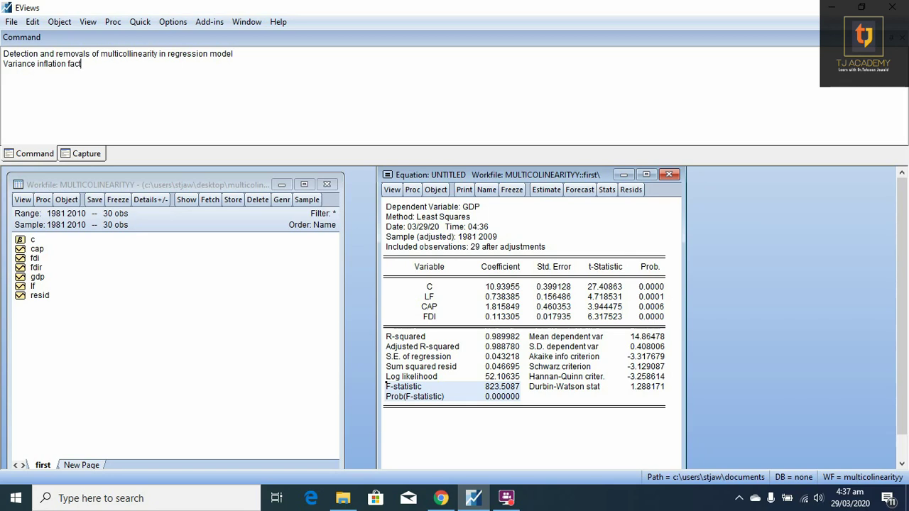
pyautogui.write(')')
pyautogui.write('V')
pyautogui.write('IF')
pyautogui.press('End')
pyautogui.write('Minimum value of VIF is 1.')
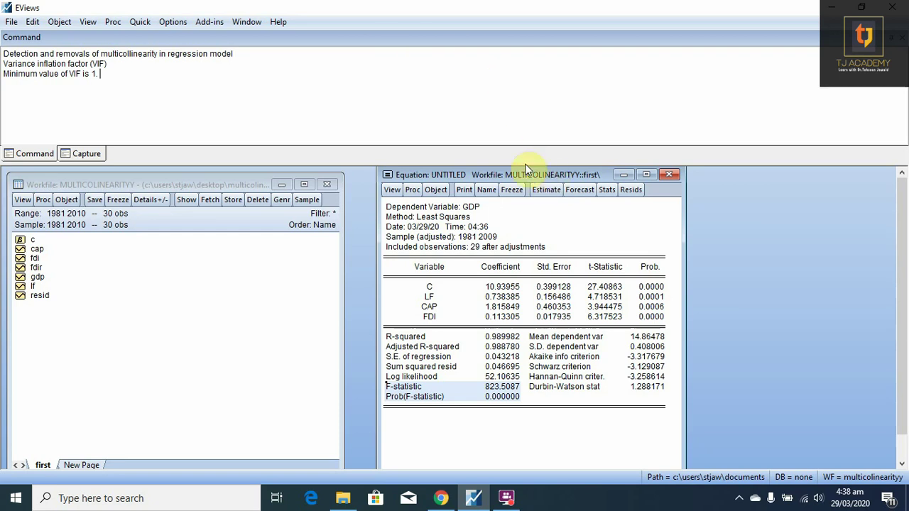
# Step: Display the Variance Inflation Factors table for the GDP equation
pyautogui.click(392, 192)
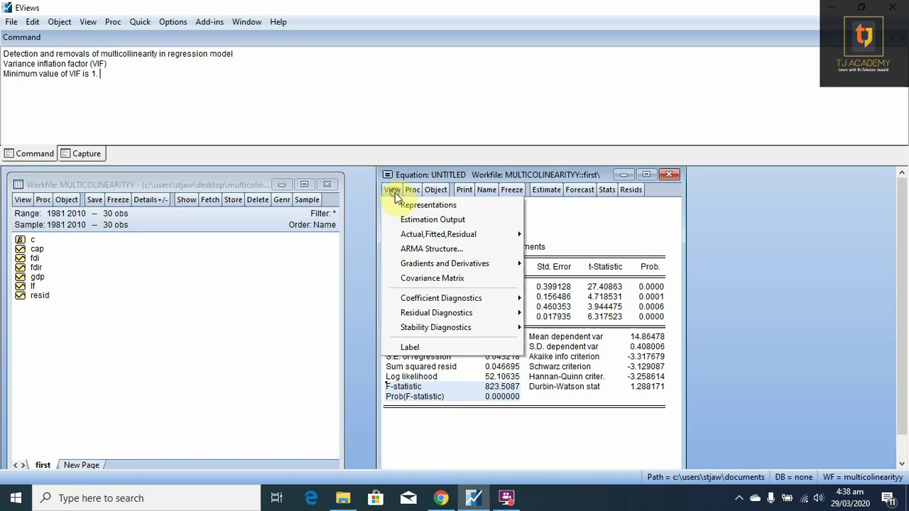
pyautogui.moveTo(497, 299)
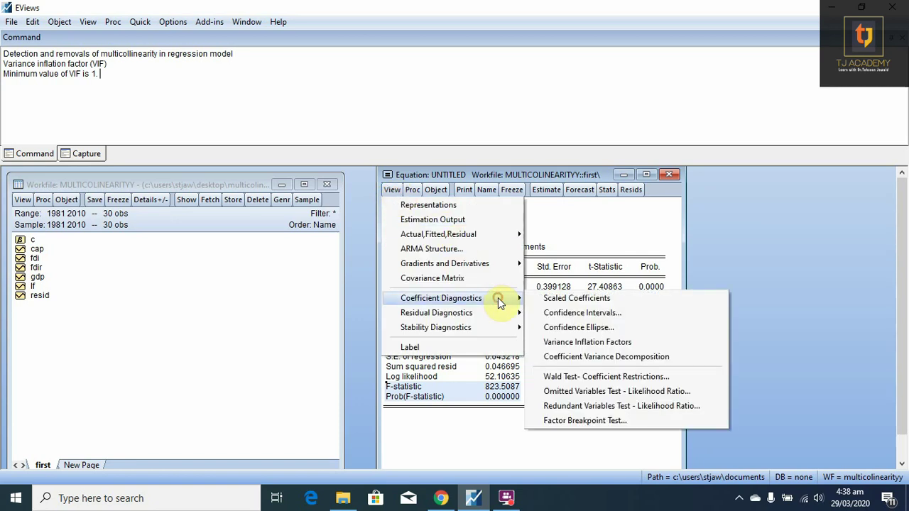
pyautogui.click(681, 342)
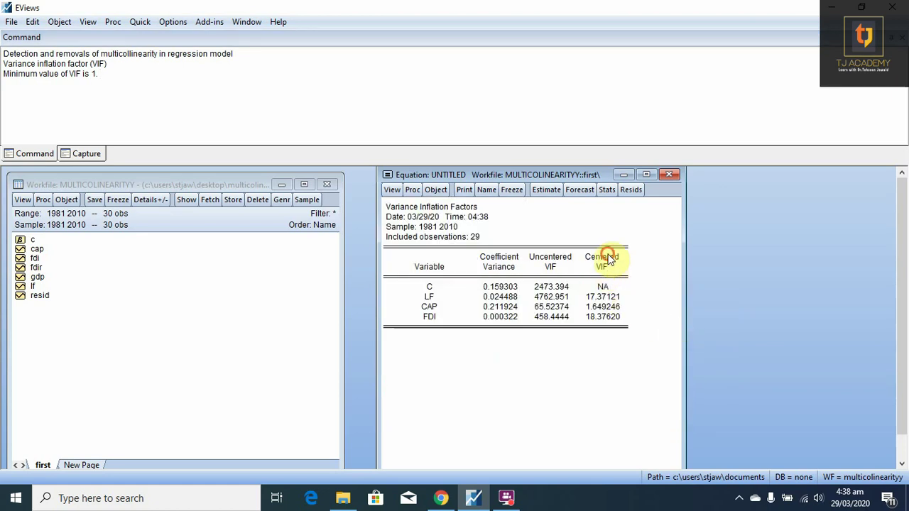
# Step: Highlight the centered VIFs: LF 17.37121, CAP 1.649246, FDI 18.37620
pyautogui.moveTo(610, 287); pyautogui.dragTo(616, 324)
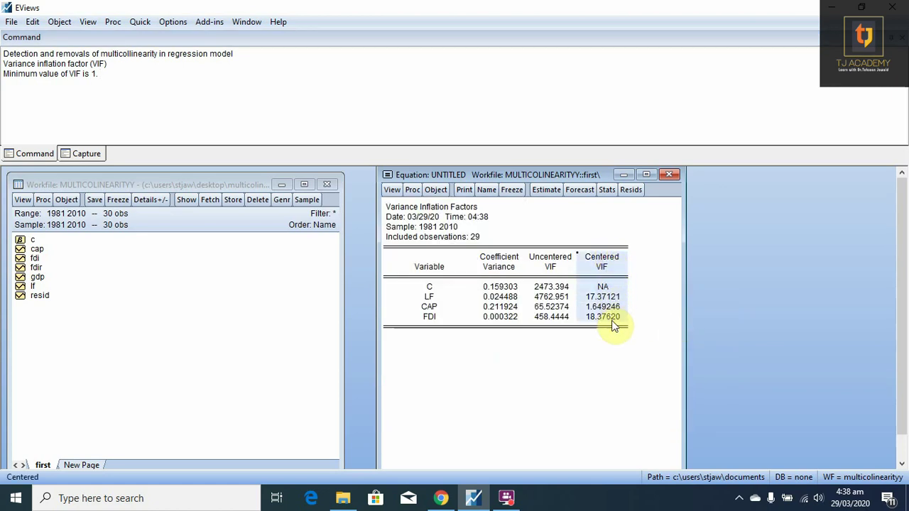
pyautogui.click(601, 306)
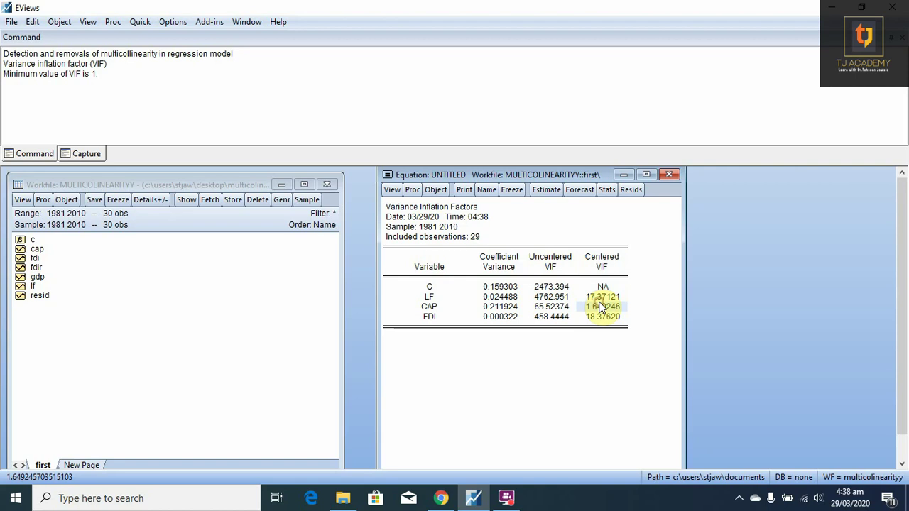
pyautogui.click(432, 297)
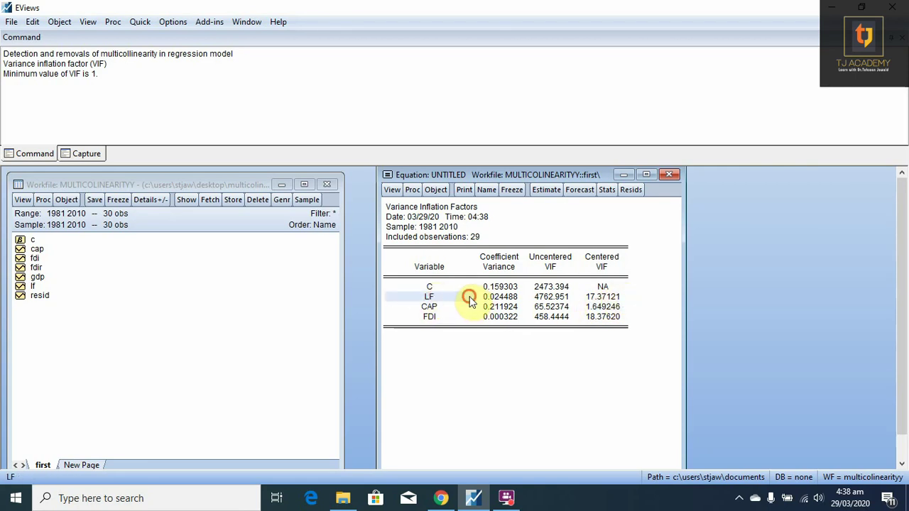
pyautogui.moveTo(462, 300); pyautogui.dragTo(602, 298)
pyautogui.moveTo(430, 307); pyautogui.dragTo(565, 306)
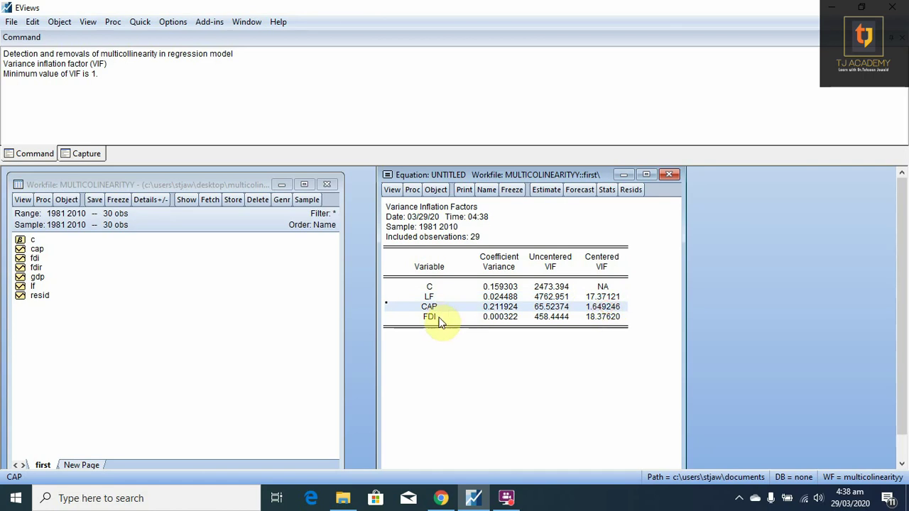
pyautogui.moveTo(433, 317); pyautogui.dragTo(609, 321)
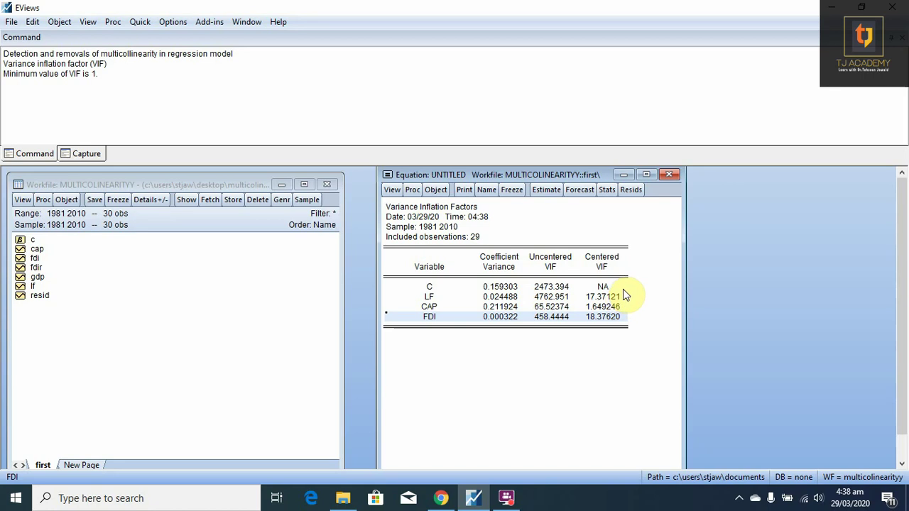
pyautogui.click(12, 88)
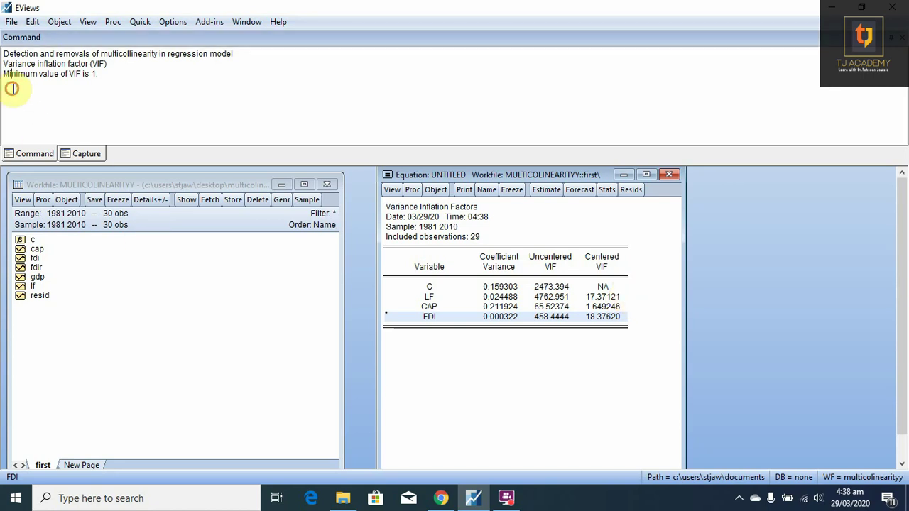
# Step: Dismiss the MINIMUM error and write the note 'VIF is greater than 1'
pyautogui.press('Return')
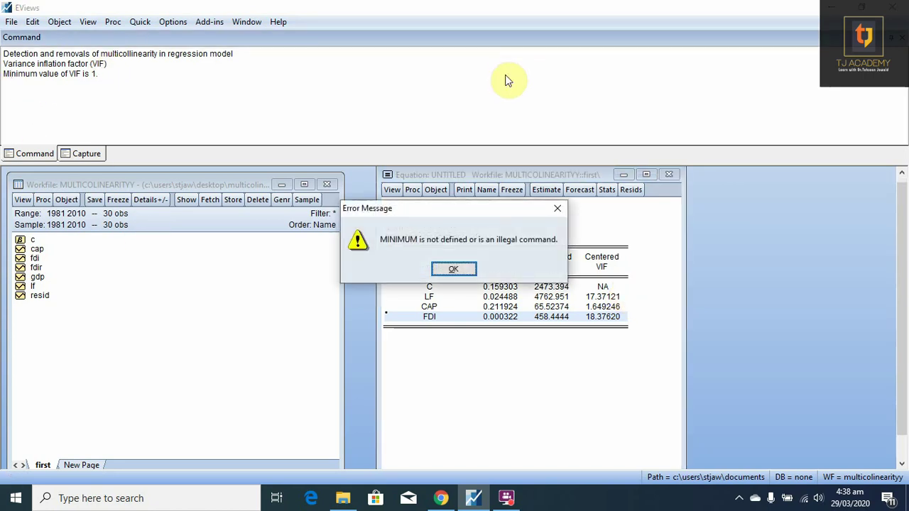
pyautogui.click(558, 209)
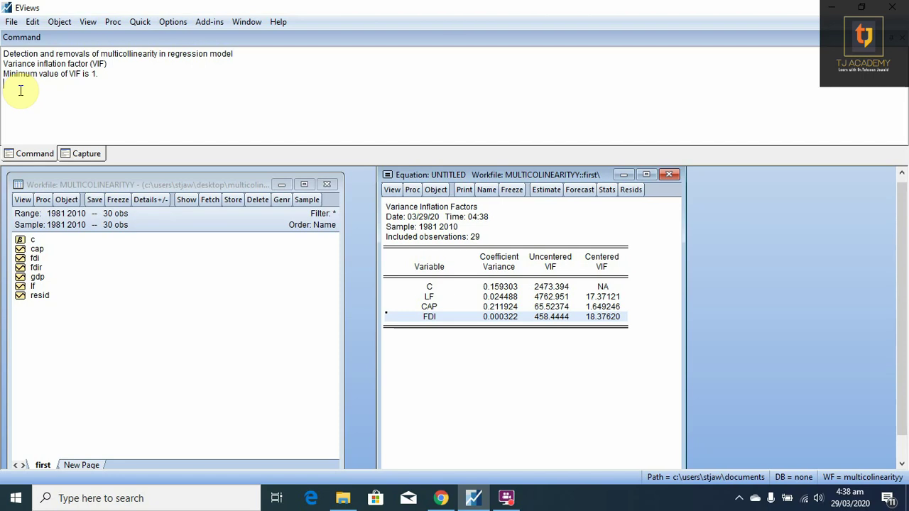
pyautogui.write('VIF')
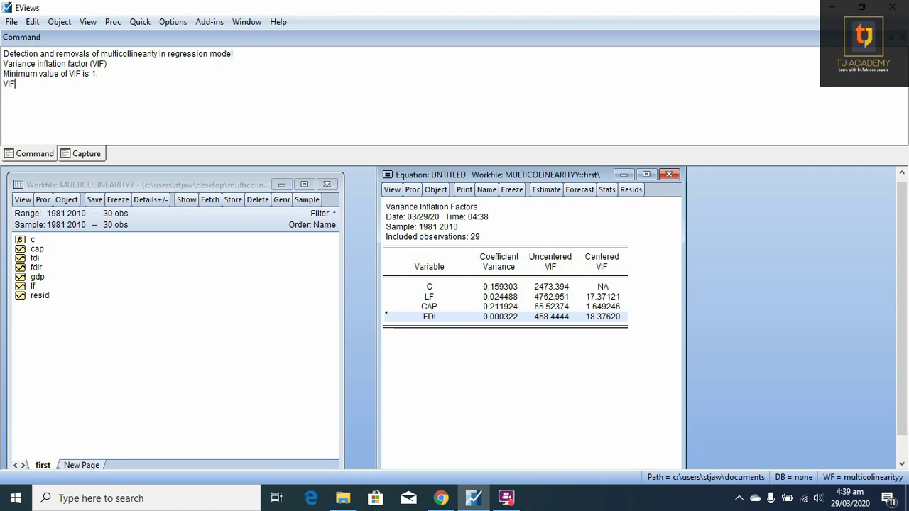
pyautogui.write('s greater than 1')
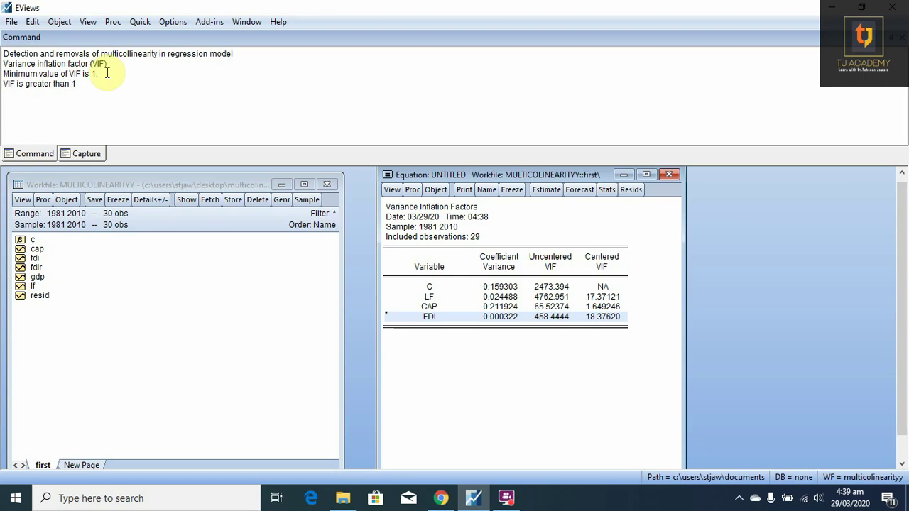
# Step: Copy that line to create 'VIF is greater than 5'
pyautogui.moveTo(77, 83); pyautogui.dragTo(2, 98)
pyautogui.hotkey('ctrl', 'c')
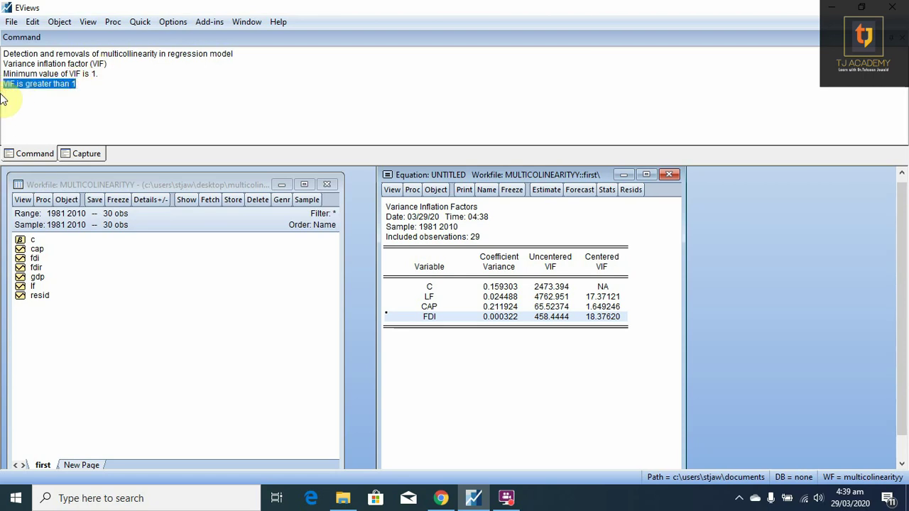
pyautogui.click(11, 93)
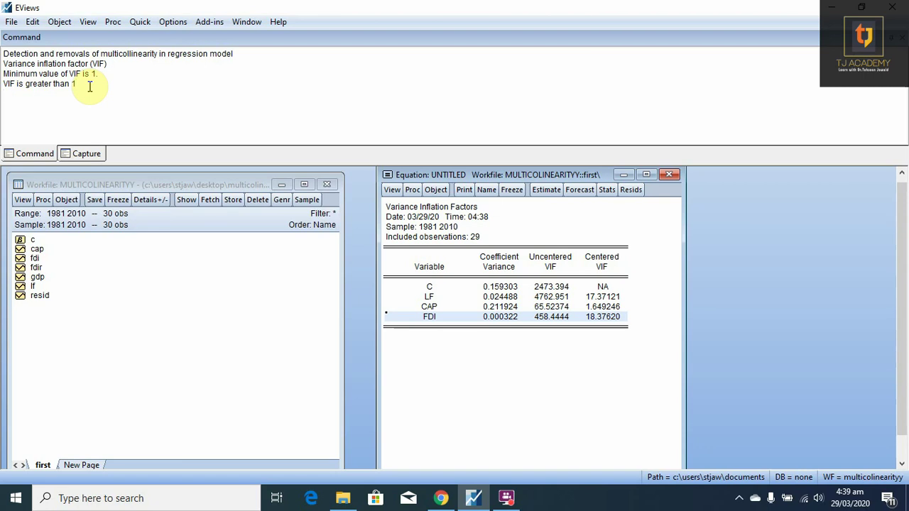
pyautogui.hotkey('ctrl', 'v')
pyautogui.press('BackSpace')
pyautogui.write('5')
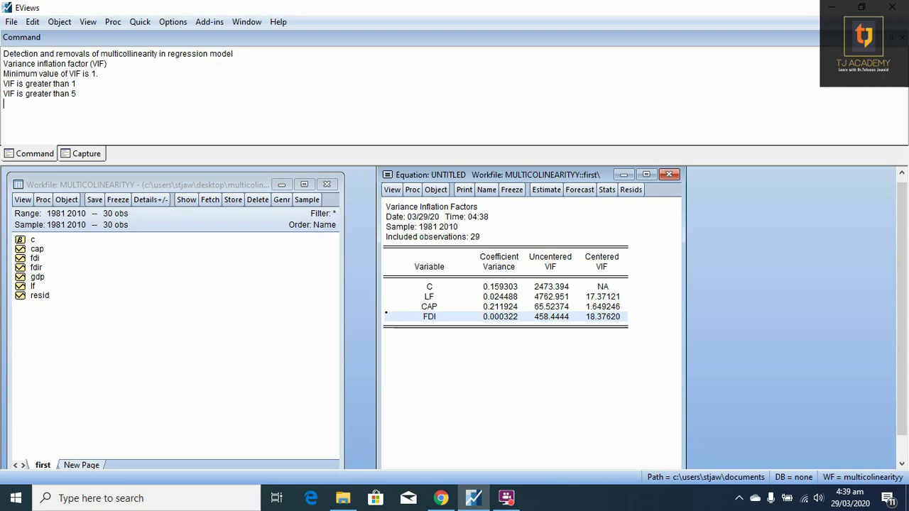
# Step: Add the line 'VIF is equal to or greater than 10'
pyautogui.press('Return')
pyautogui.hotkey('ctrl', 'v')
pyautogui.write('0')
pyautogui.click(36, 103)
pyautogui.write('equal yo')
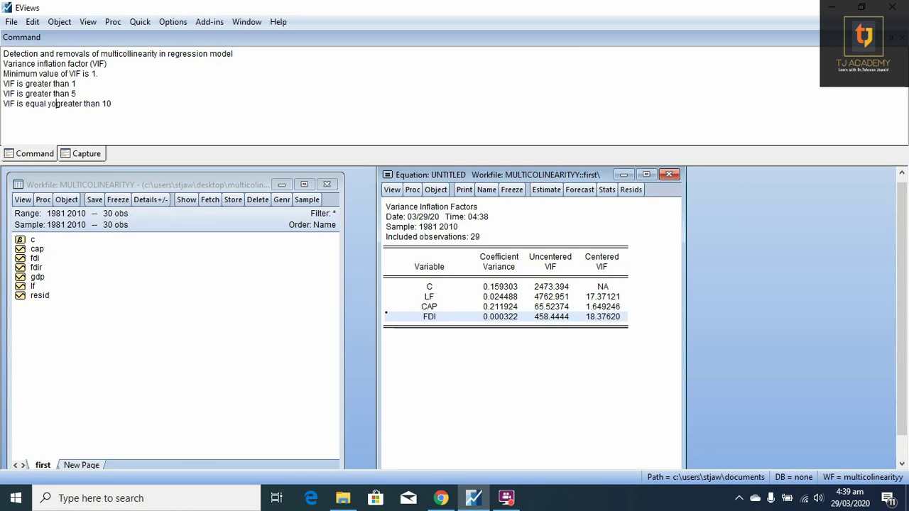
pyautogui.press('BackSpace')
pyautogui.press('BackSpace')
pyautogui.write('to or')
pyautogui.hotkey('ctrl', 'Right')
pyautogui.hotkey('ctrl', 'Right')
pyautogui.hotkey('ctrl', 'Right')
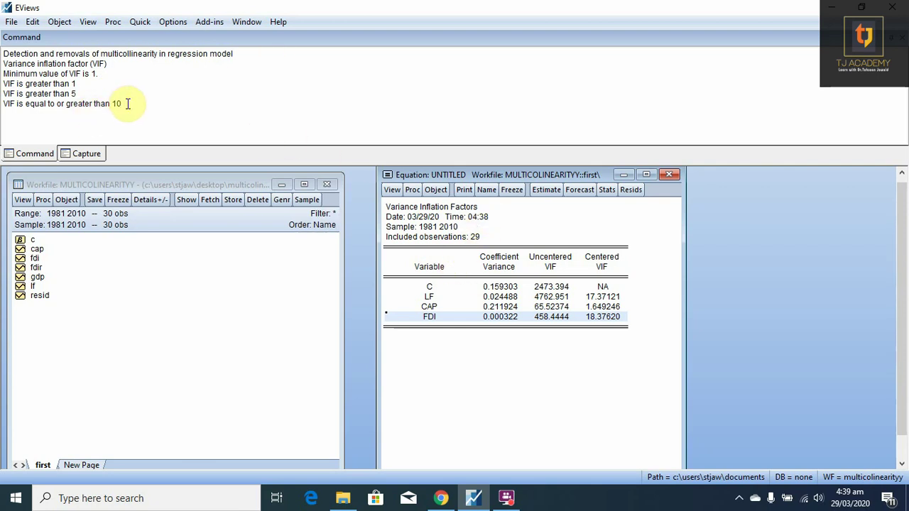
# Step: Highlight the last threshold note and the Centered VIF values in the table
pyautogui.moveTo(126, 103); pyautogui.dragTo(3, 105)
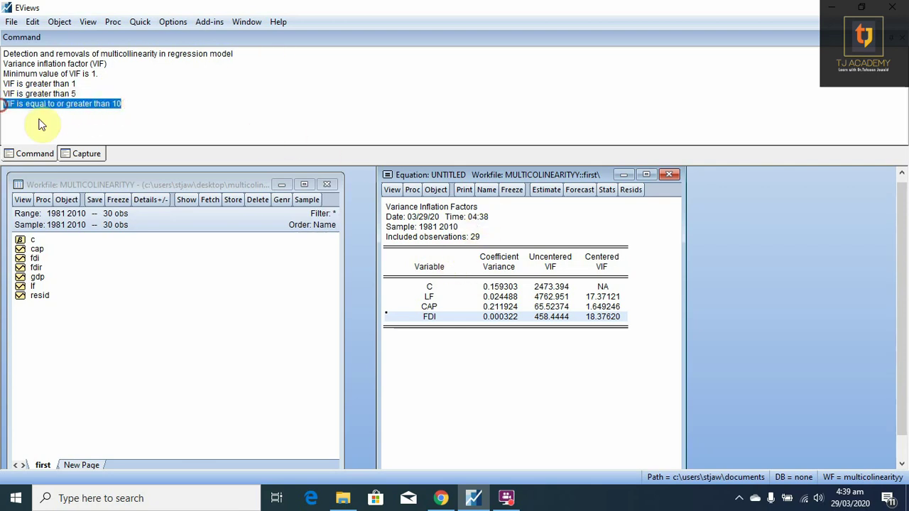
pyautogui.click(145, 107)
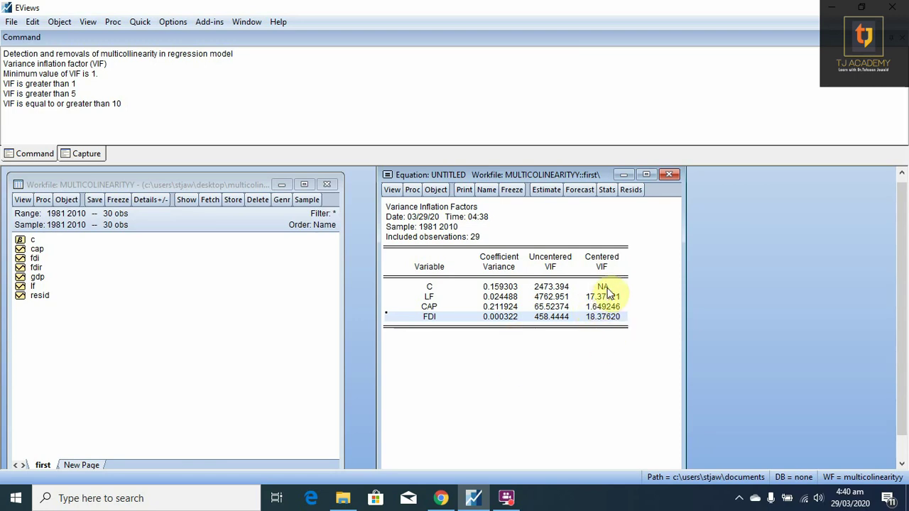
pyautogui.moveTo(604, 287); pyautogui.dragTo(609, 324)
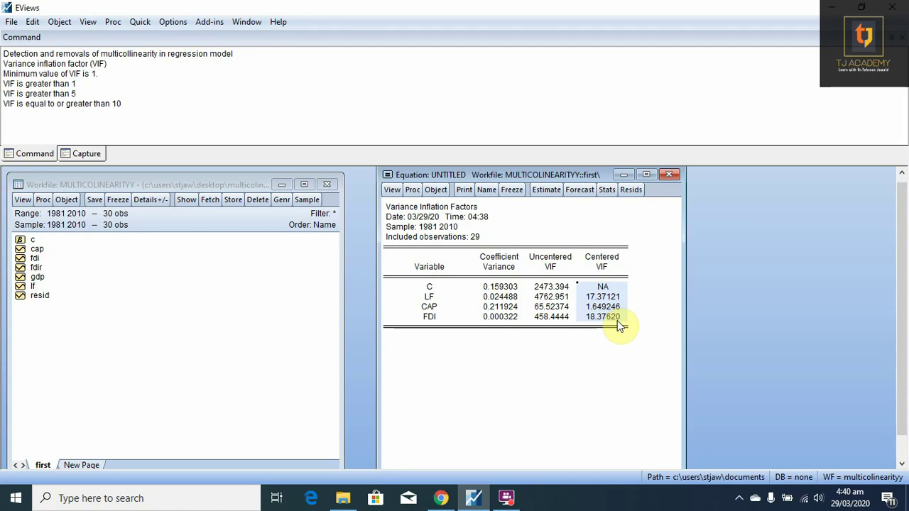
pyautogui.click(9, 112)
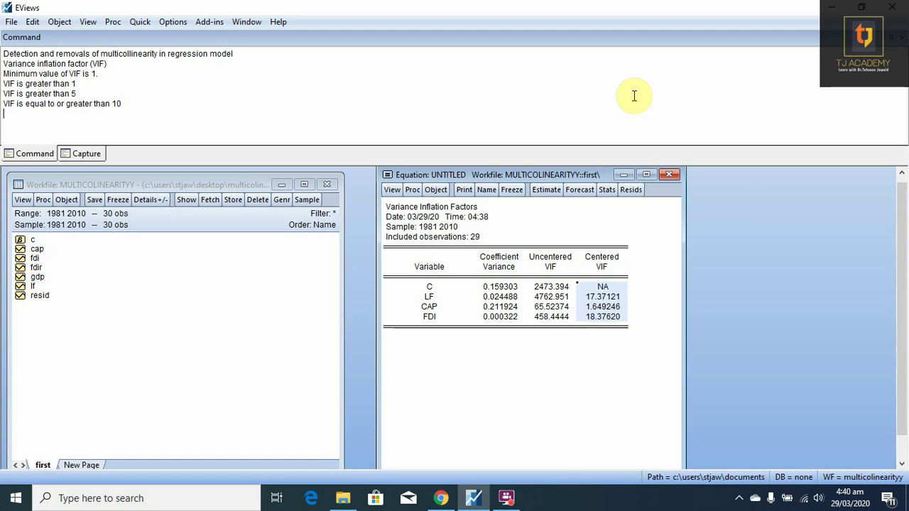
# Step: Write the remedy note '1. Leave the model alone' and begin line '2.'
pyautogui.write('1.')
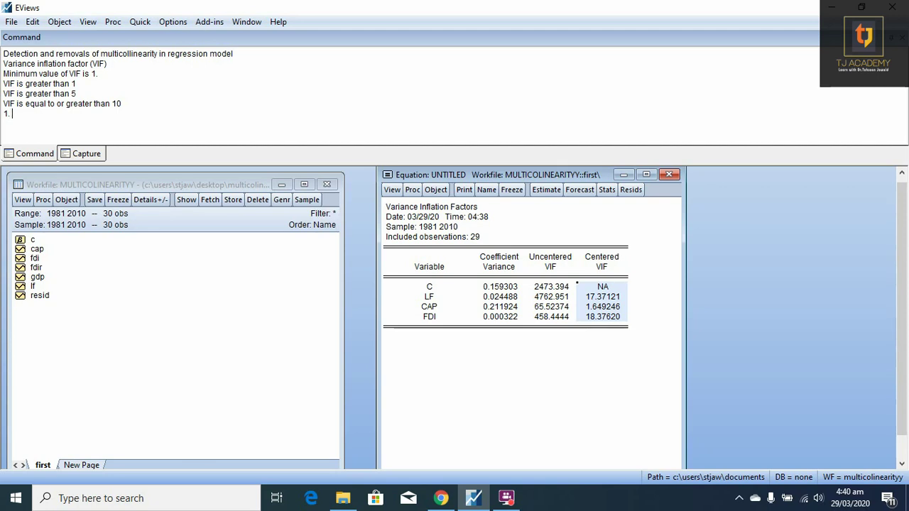
pyautogui.write('Leave the model alone')
pyautogui.press('Return')
pyautogui.write('2.')
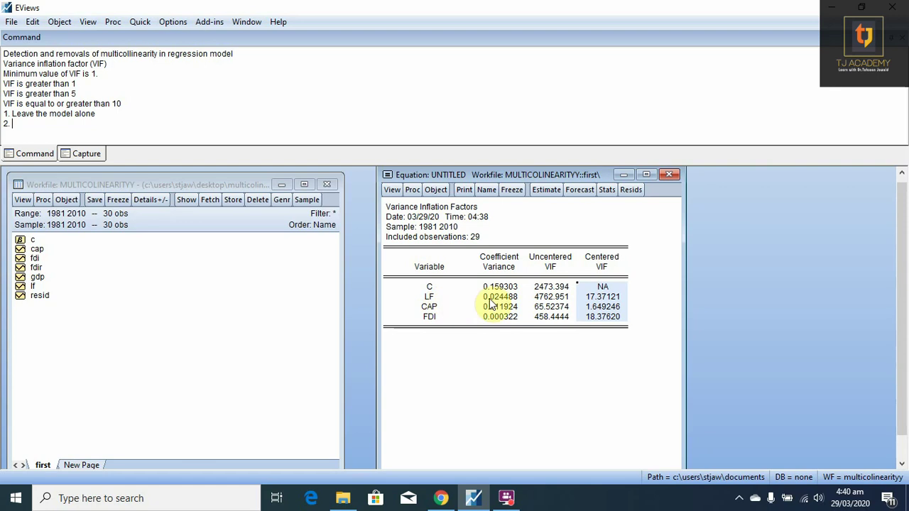
# Step: Complete '2. Exclude the variables', pointing out the high-VIF LF and FDI rows
pyautogui.click(610, 297)
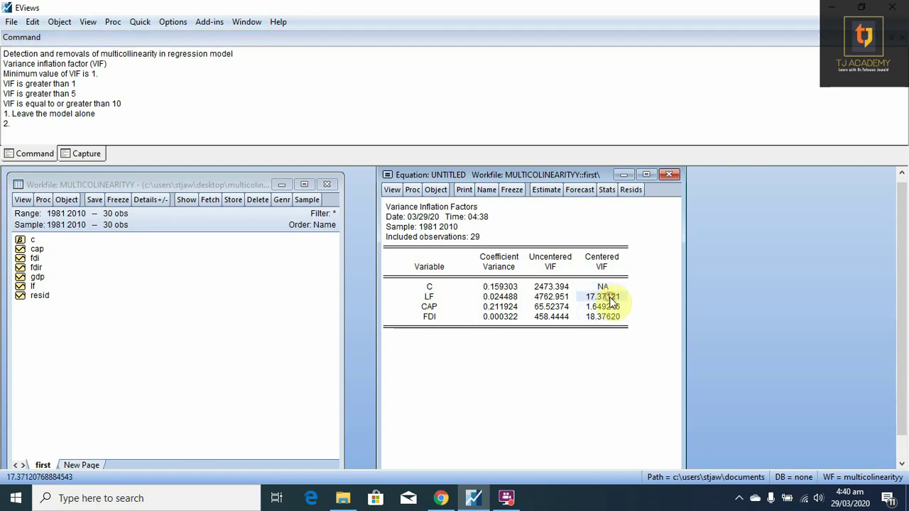
pyautogui.click(425, 297)
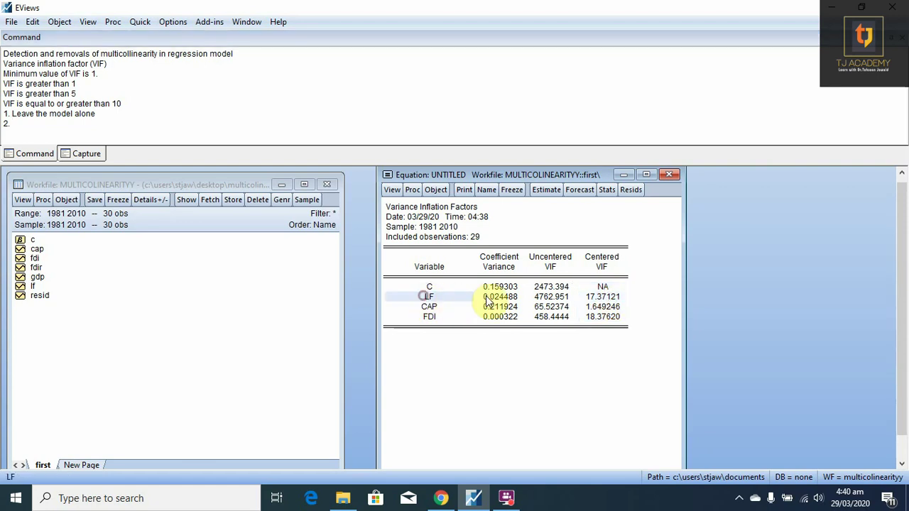
pyautogui.click(429, 317)
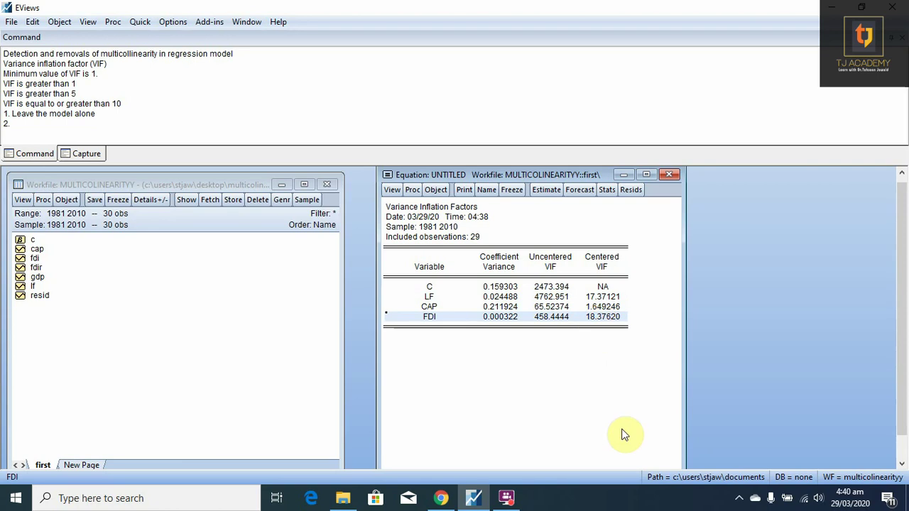
pyautogui.click(20, 122)
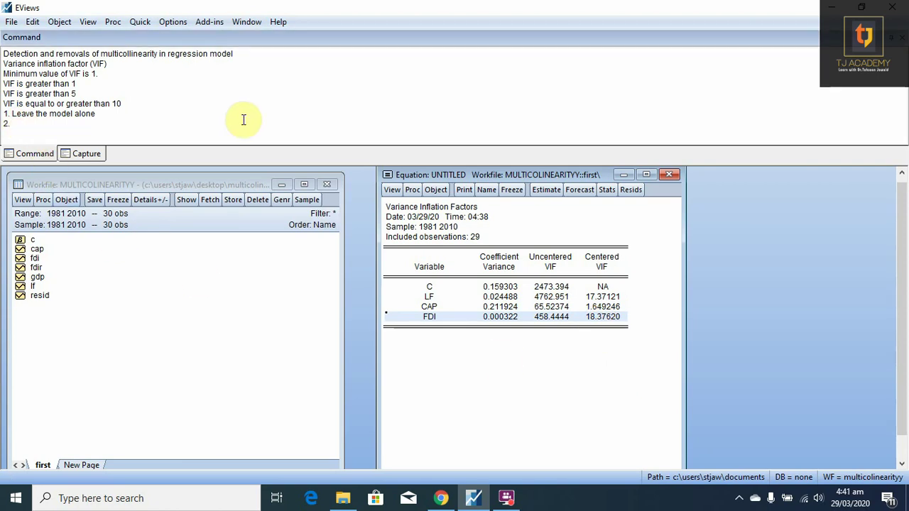
pyautogui.write('Exclude the variables')
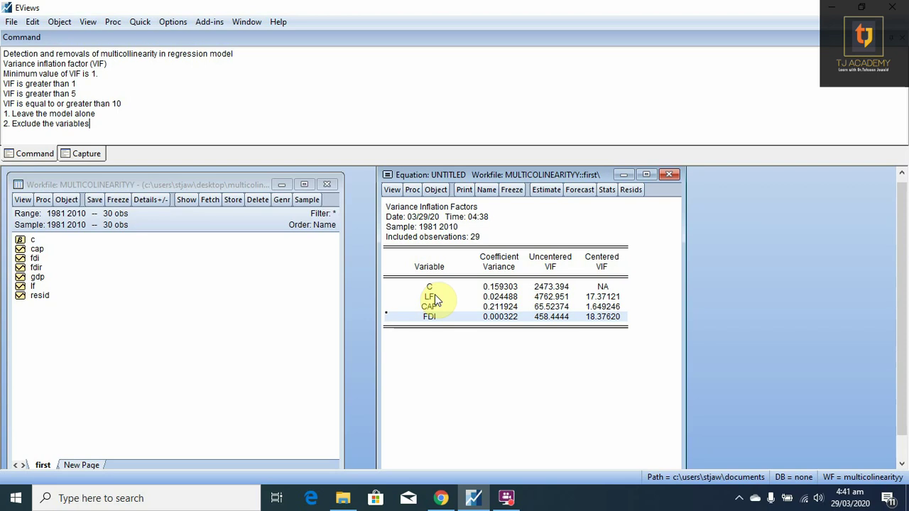
pyautogui.moveTo(430, 299); pyautogui.dragTo(488, 313)
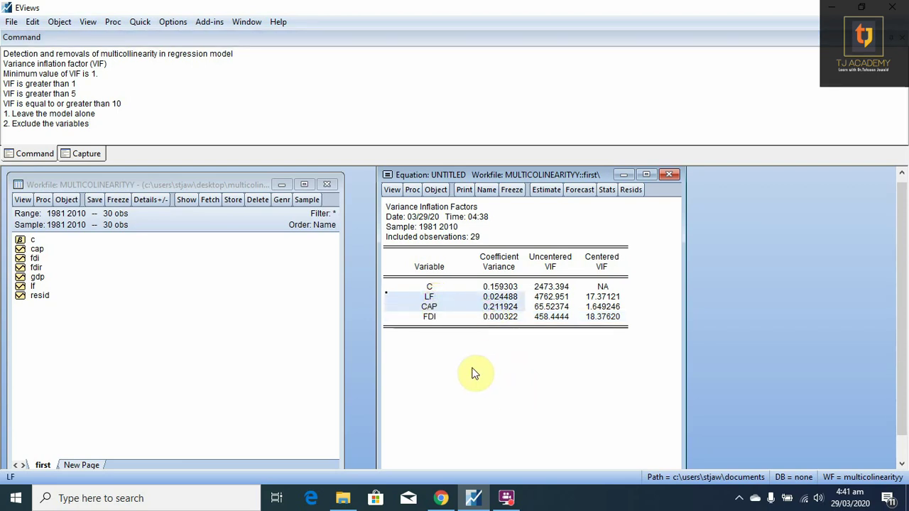
pyautogui.click(507, 320)
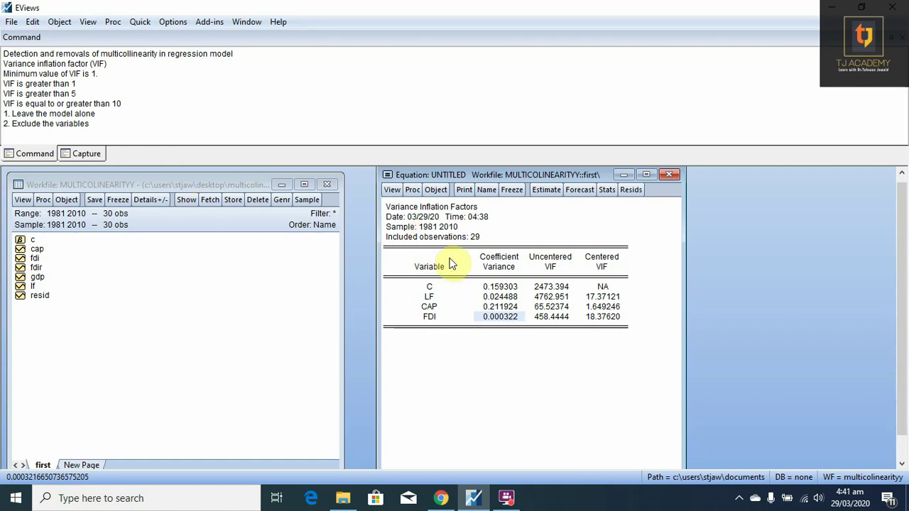
pyautogui.click(437, 318)
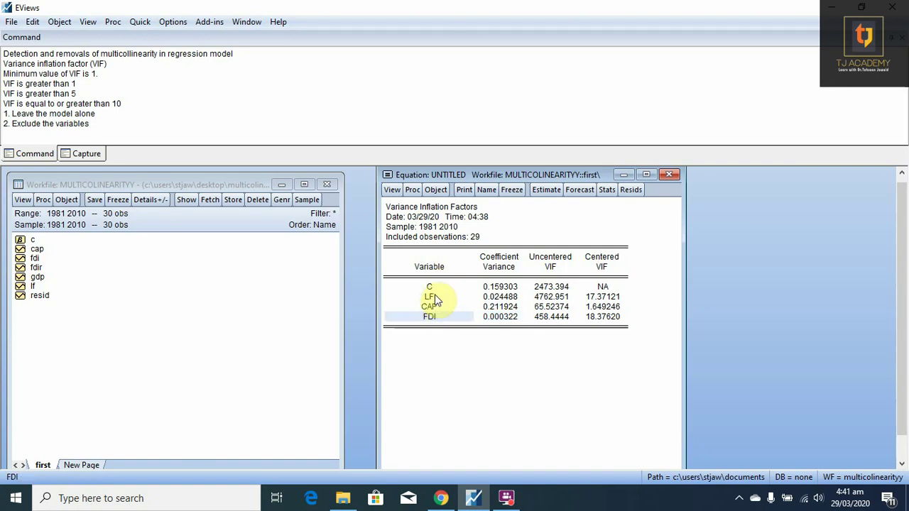
pyautogui.click(435, 297)
pyautogui.click(437, 308)
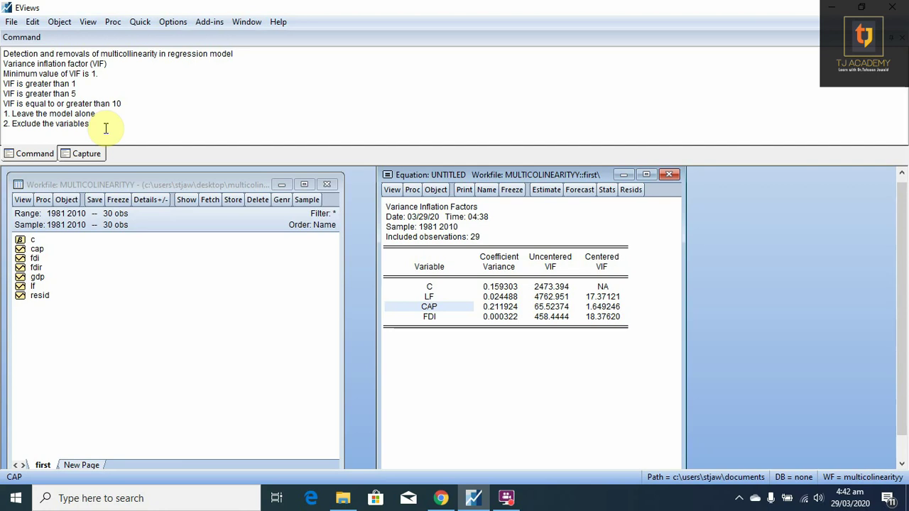
pyautogui.moveTo(104, 127); pyautogui.dragTo(11, 125)
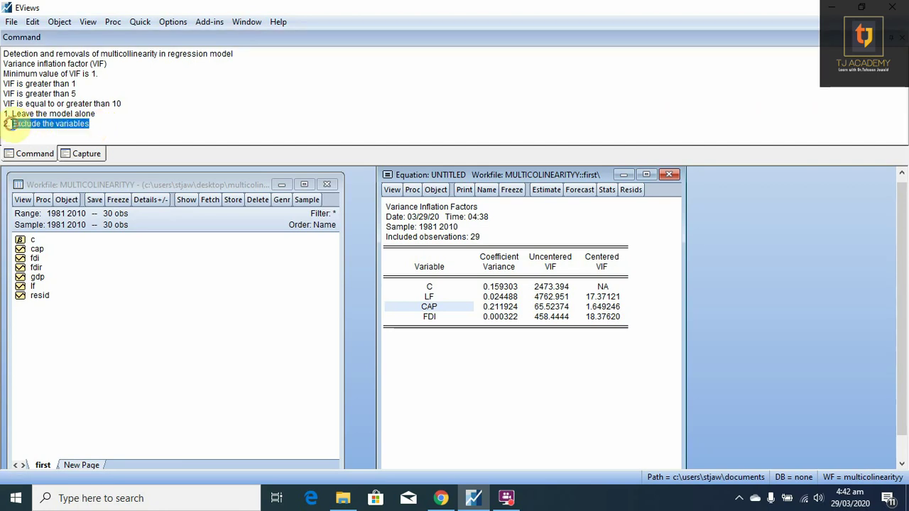
pyautogui.click(138, 127)
# Step: Remove fdi from the specification, leaving 'gdp c lf cap', and re-estimate
pyautogui.click(429, 318)
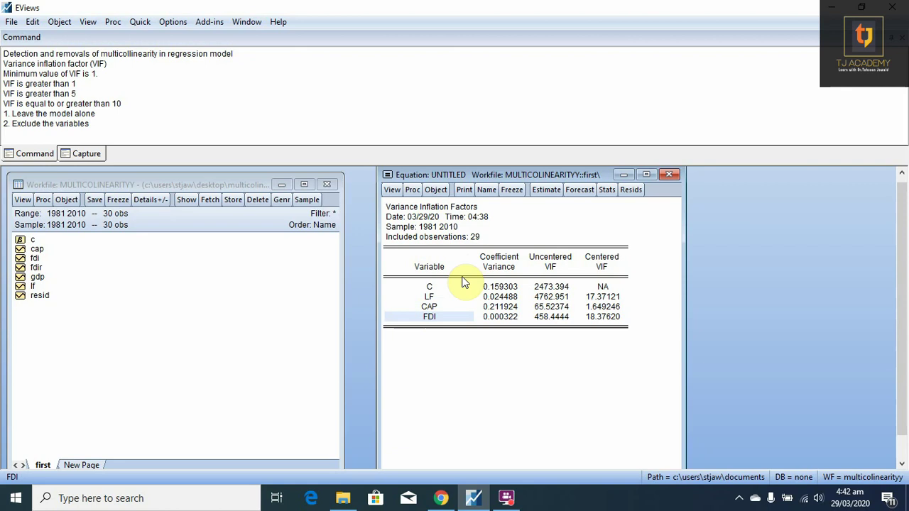
pyautogui.click(552, 191)
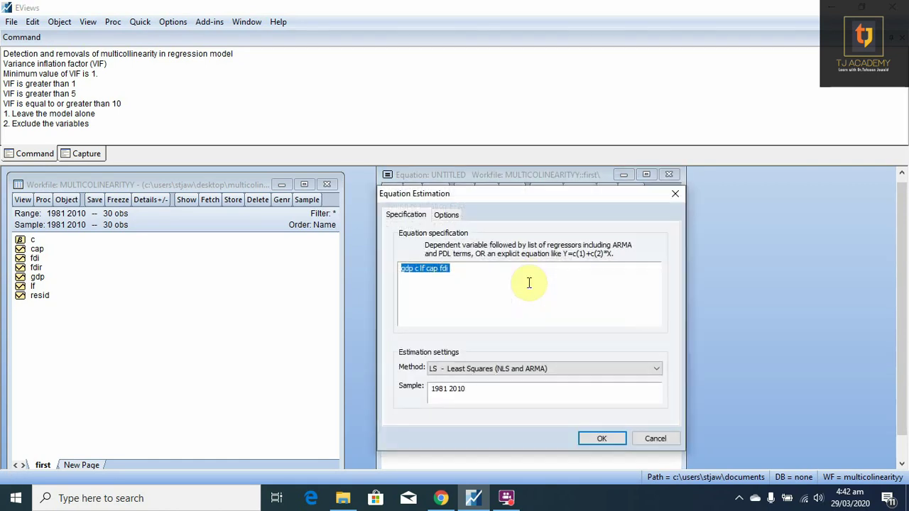
pyautogui.click(524, 291)
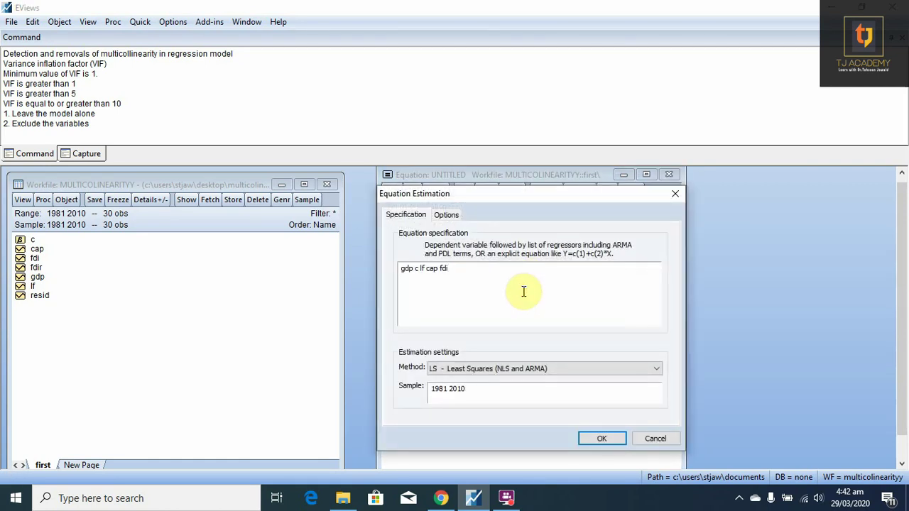
pyautogui.press('BackSpace')
pyautogui.press('BackSpace')
pyautogui.press('BackSpace')
pyautogui.click(602, 440)
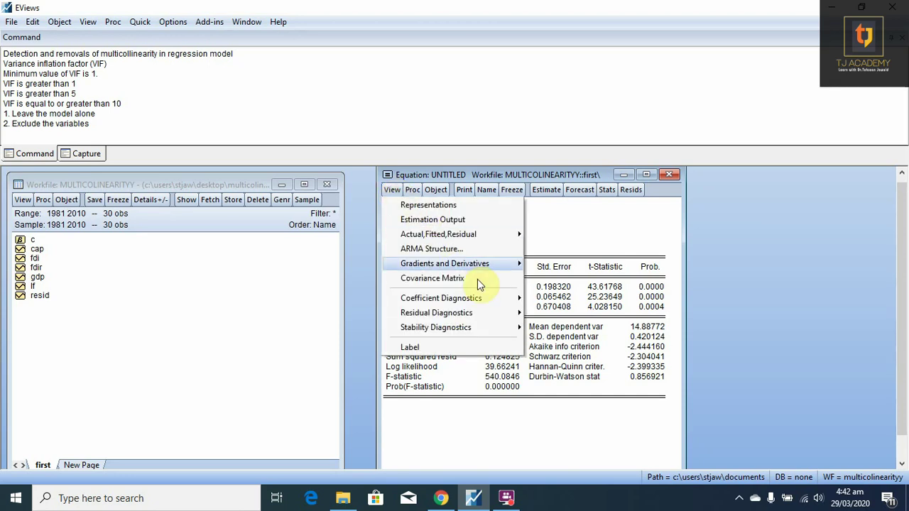
# Step: Check the reduced model's centered VIFs (1.415250 for LF and CAP), then reopen its specification
pyautogui.moveTo(501, 299)
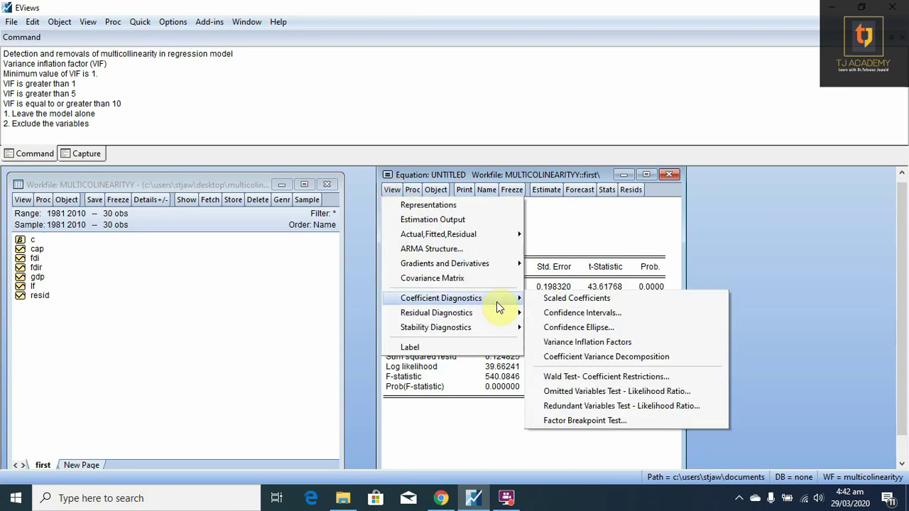
pyautogui.click(655, 346)
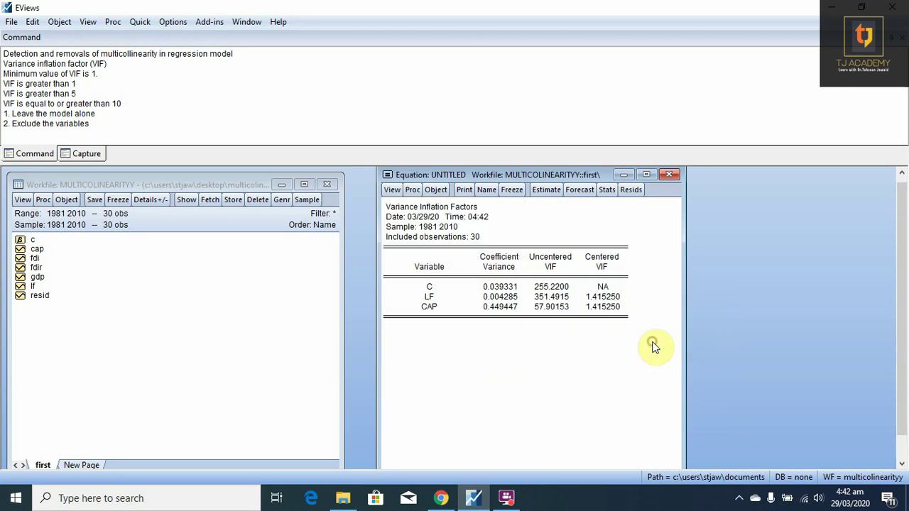
pyautogui.moveTo(610, 262); pyautogui.dragTo(608, 306)
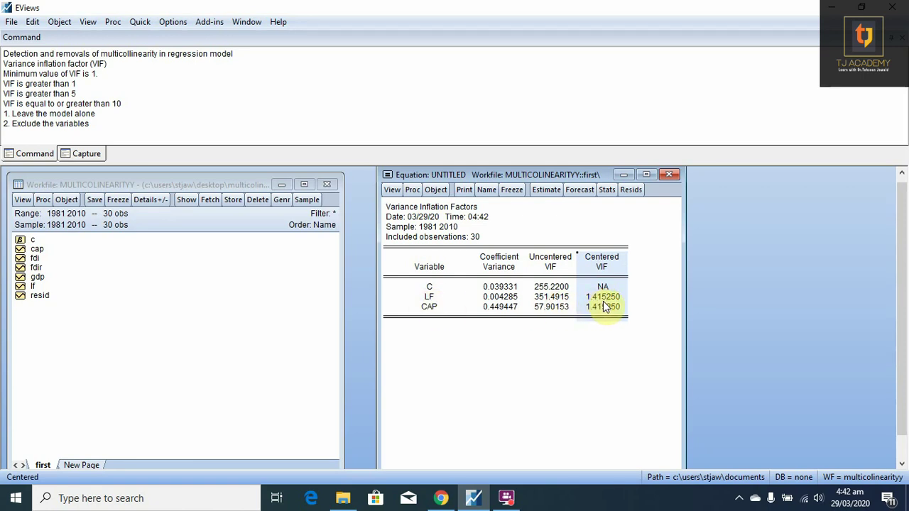
pyautogui.click(617, 332)
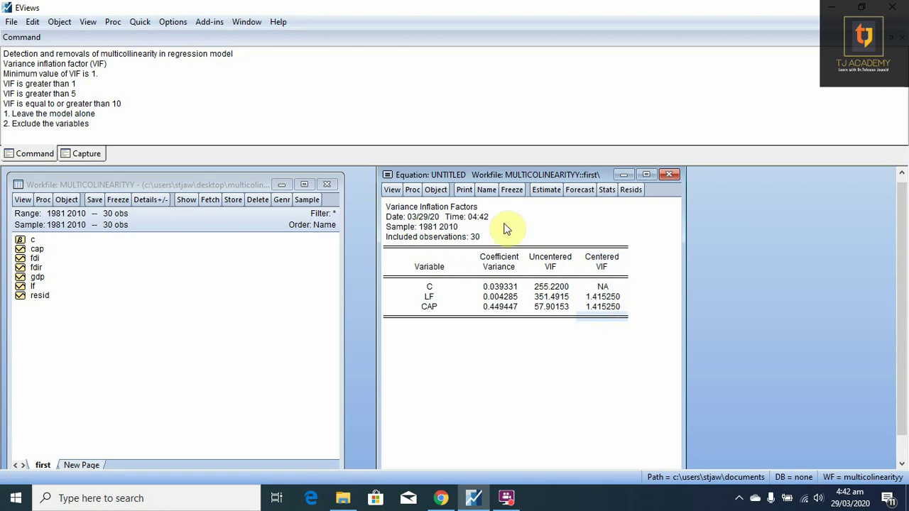
pyautogui.click(547, 192)
pyautogui.click(519, 300)
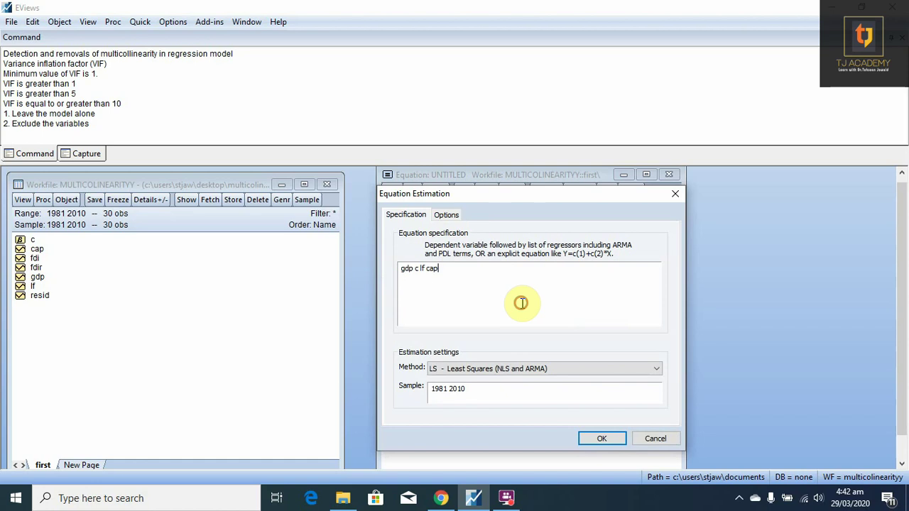
# Step: Re-estimate with 'gdp c lf cap fdi' and add the note '3. Change the measure'
pyautogui.write('fdi')
pyautogui.press('Return')
pyautogui.press('Return')
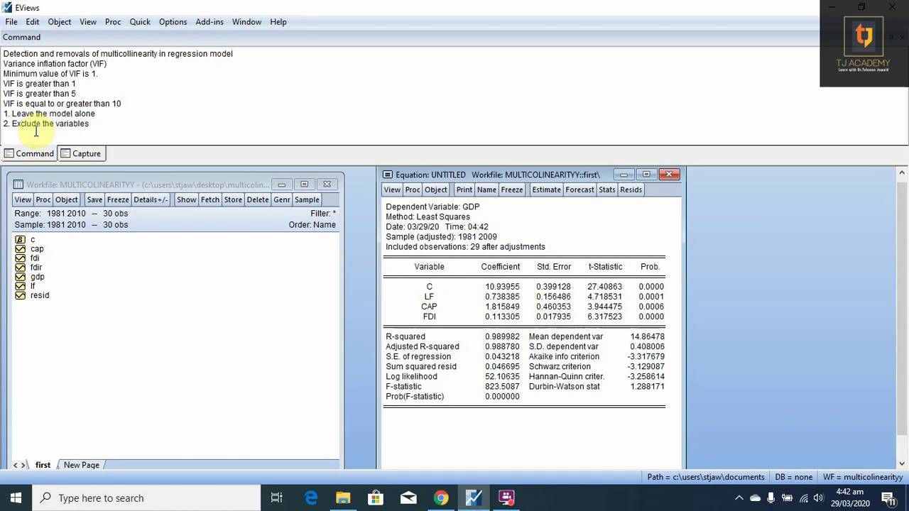
pyautogui.click(91, 124)
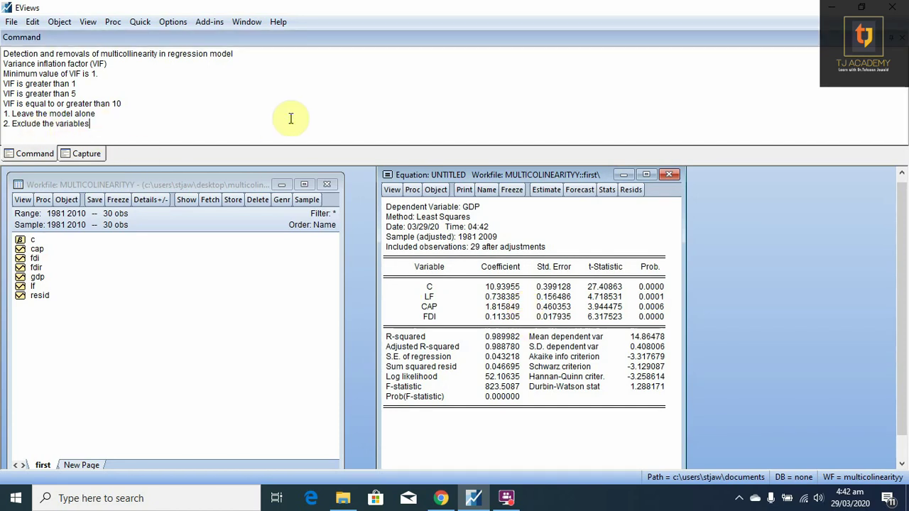
pyautogui.press('Return')
pyautogui.write('3.')
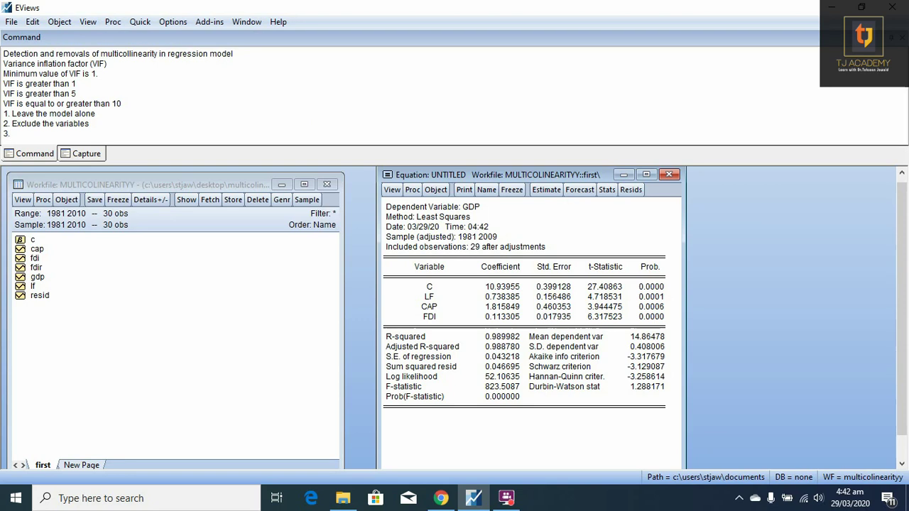
pyautogui.write(' Change the measure')
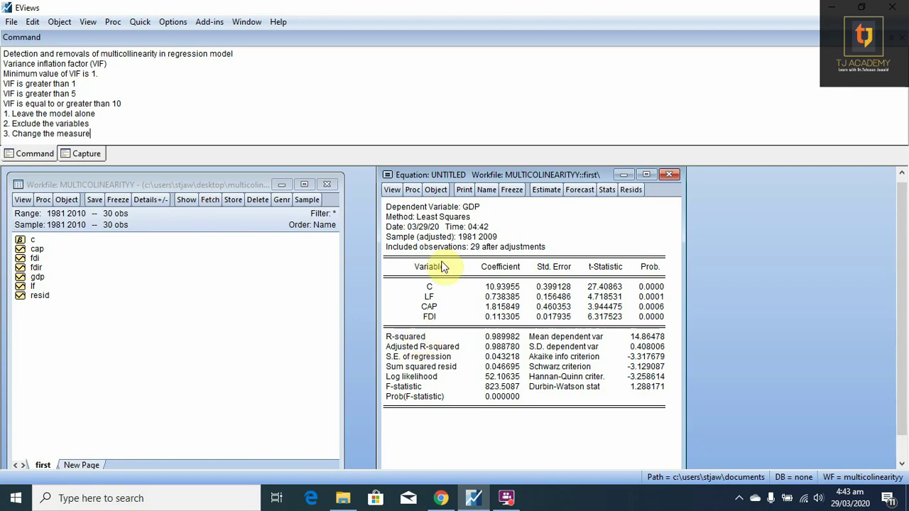
# Step: Display the FDI model's variance inflation factors and check FDI's centered VIF of 18.37620
pyautogui.click(396, 193)
pyautogui.moveTo(513, 301)
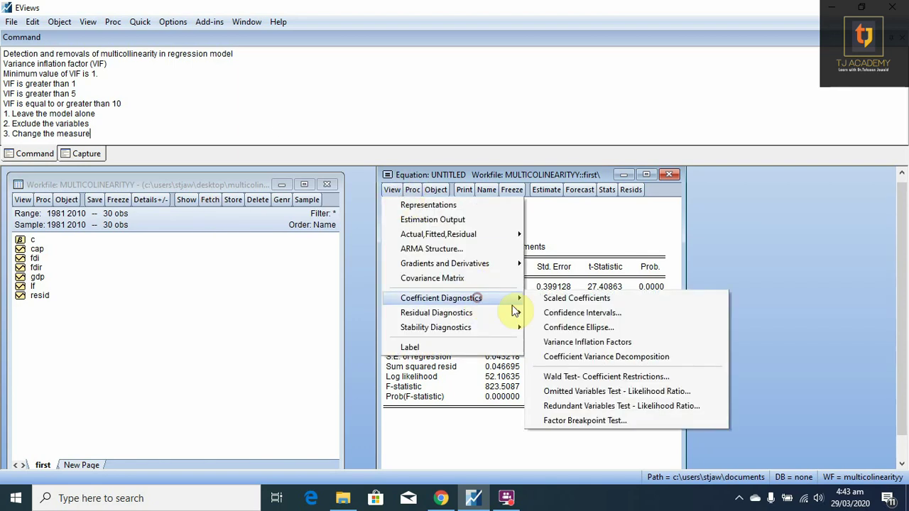
pyautogui.click(609, 344)
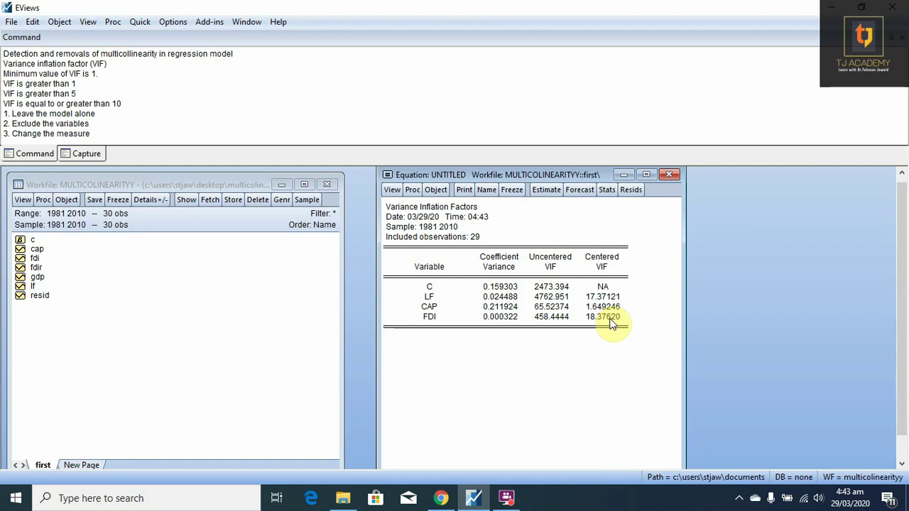
pyautogui.click(615, 318)
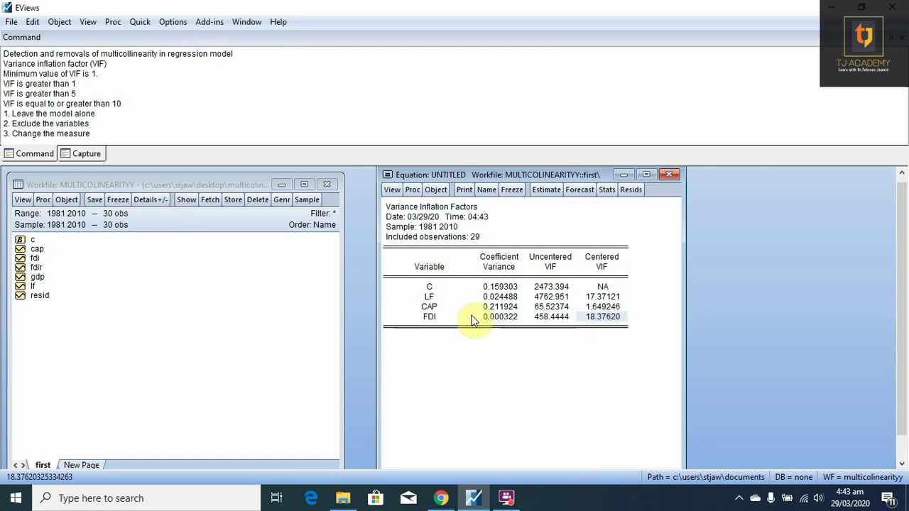
pyautogui.click(432, 320)
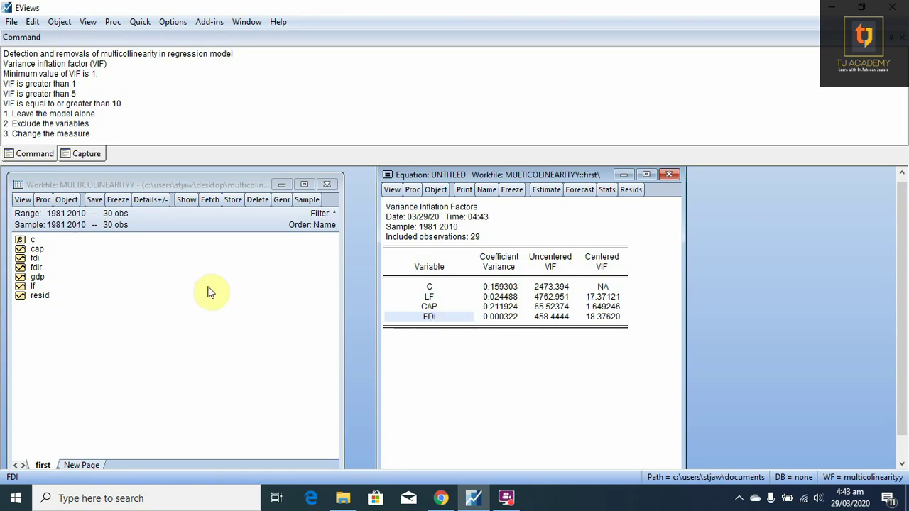
pyautogui.click(47, 268)
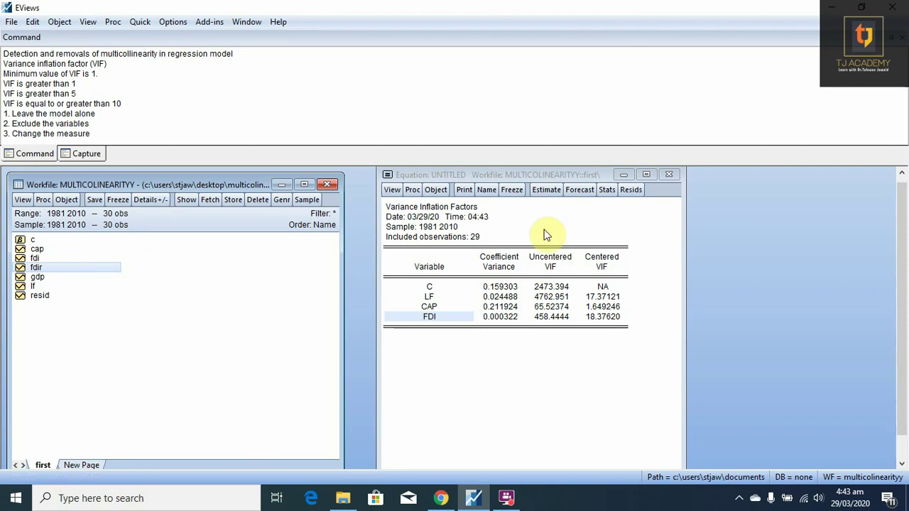
# Step: Change fdi to fdir in the GDP equation and re-estimate, giving R-squared 0.976088
pyautogui.click(547, 190)
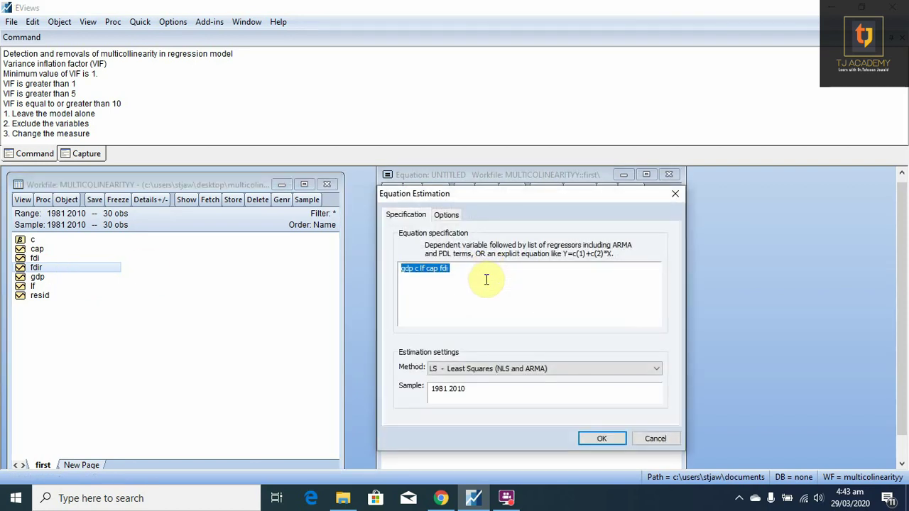
pyautogui.click(485, 279)
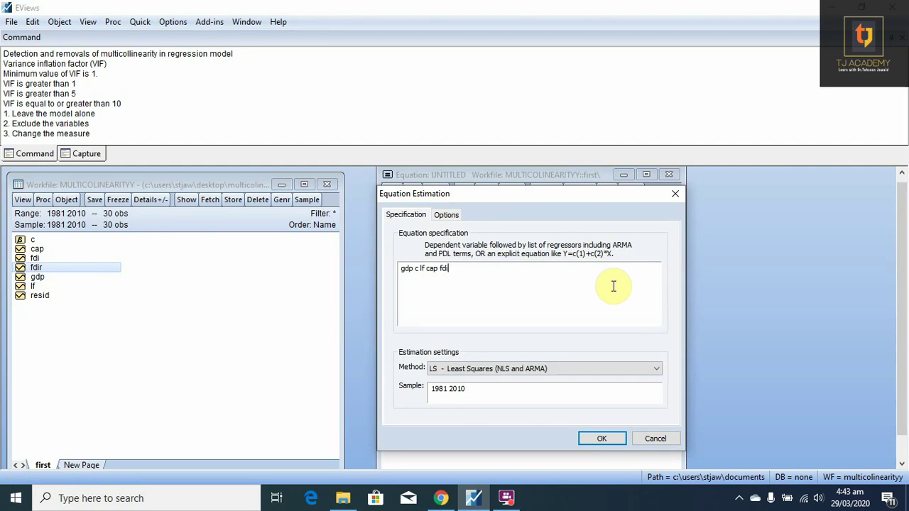
pyautogui.press('BackSpace')
pyautogui.press('BackSpace')
pyautogui.write('dir')
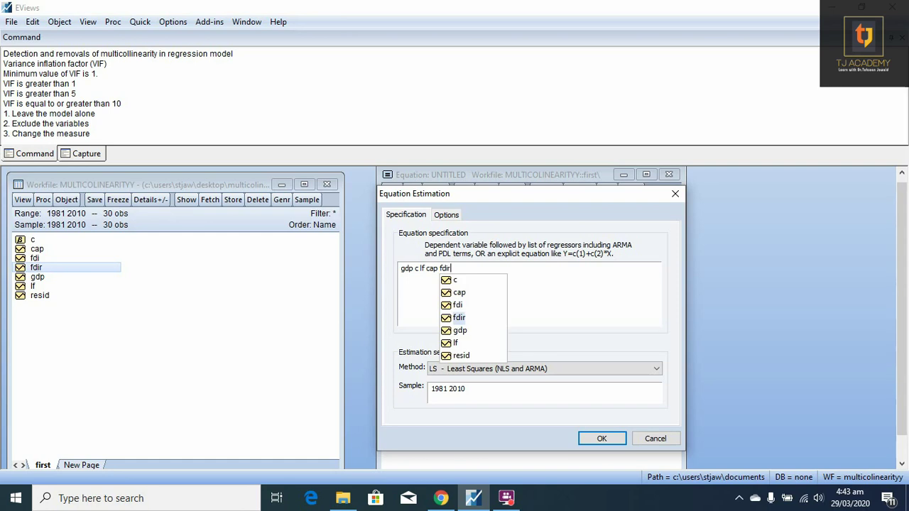
pyautogui.click(540, 301)
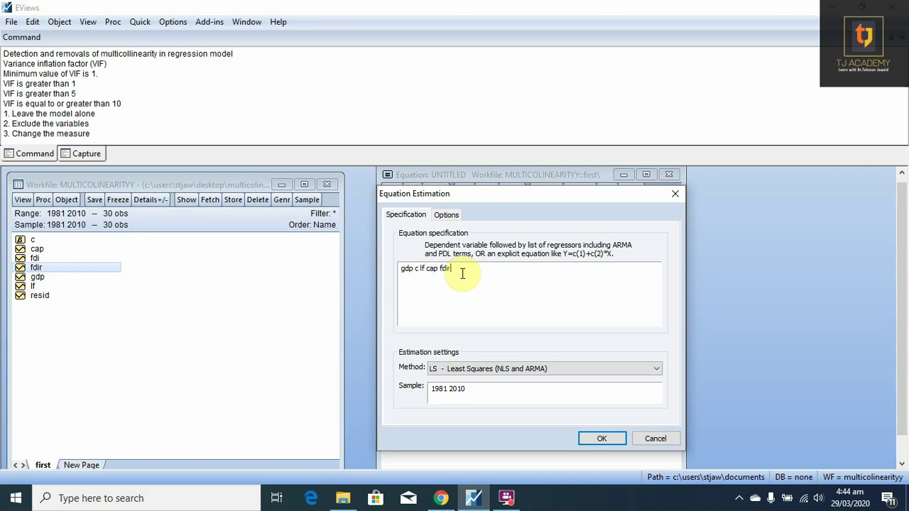
pyautogui.click(589, 439)
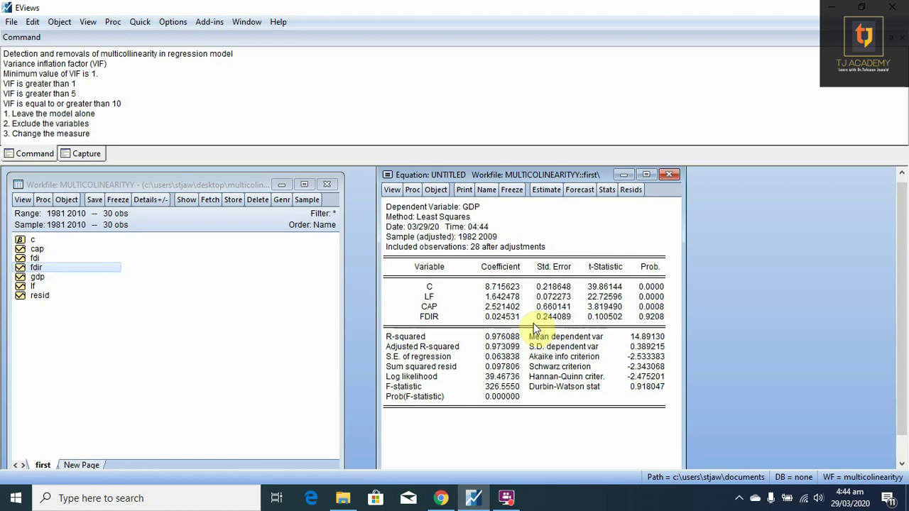
pyautogui.click(392, 190)
# Step: Show the FDIR model's VIFs and check the centered values: LF 1.557086, CAP 1.510337, FDIR 1.044444
pyautogui.moveTo(513, 299)
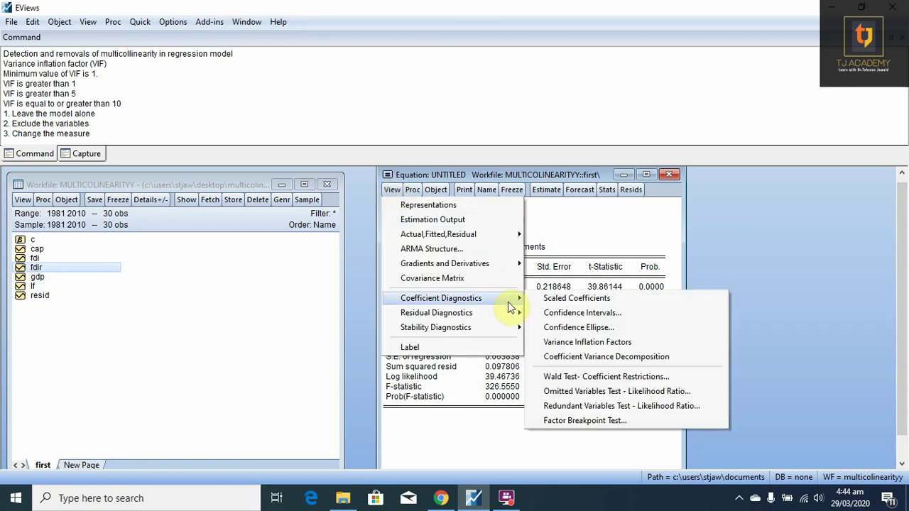
pyautogui.click(630, 342)
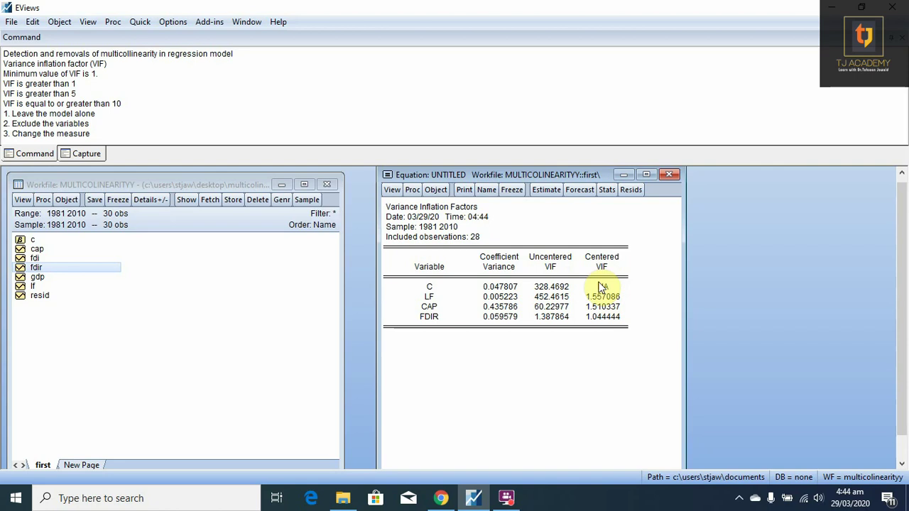
pyautogui.moveTo(607, 266); pyautogui.dragTo(605, 325)
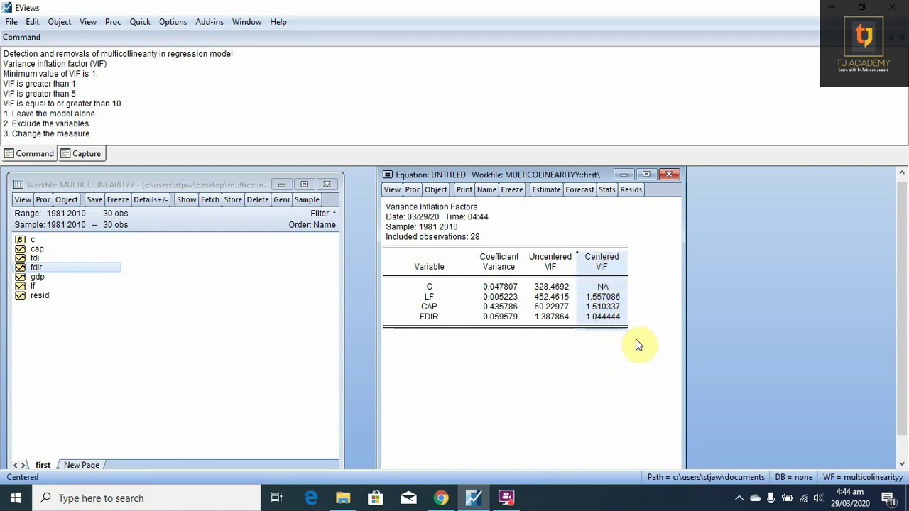
pyautogui.click(645, 275)
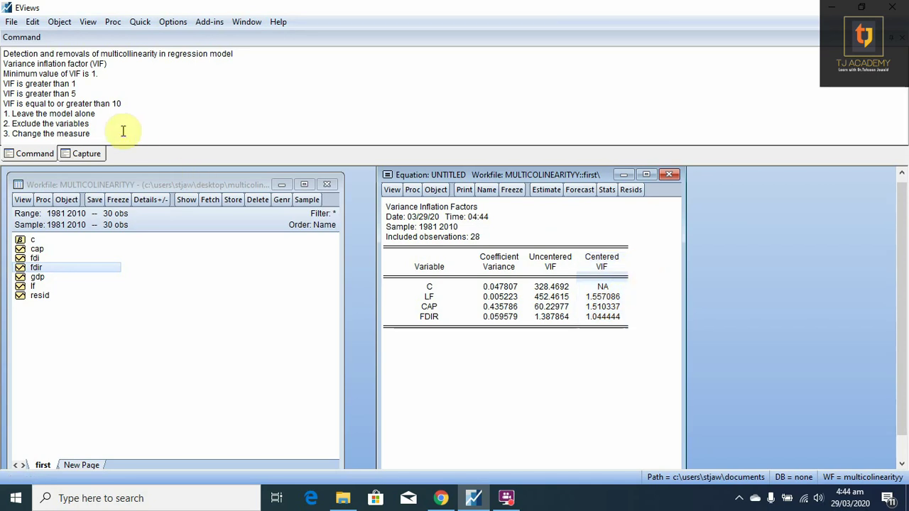
# Step: Add a new line '4. Increase in sample size' below remedy 3 in the notes
pyautogui.click(93, 131)
pyautogui.press('Return')
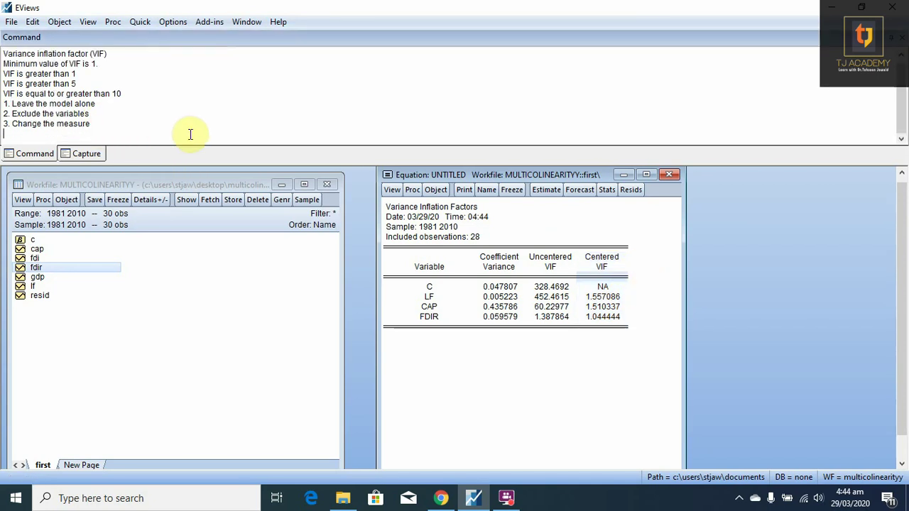
pyautogui.write('4.')
pyautogui.write('Increase in sample size')
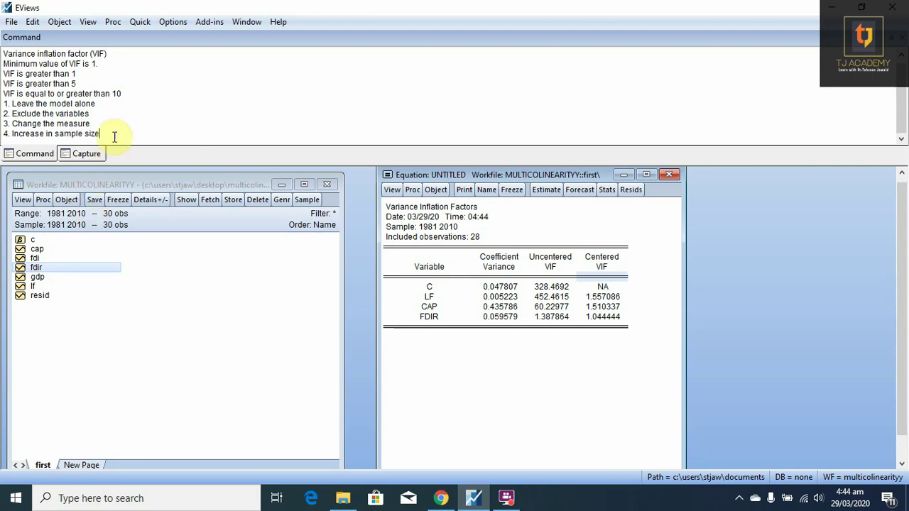
# Step: Change the workfile end date from 2010 to 2020 for a 1981–2020 range
pyautogui.click(78, 215)
pyautogui.doubleClick(79, 215)
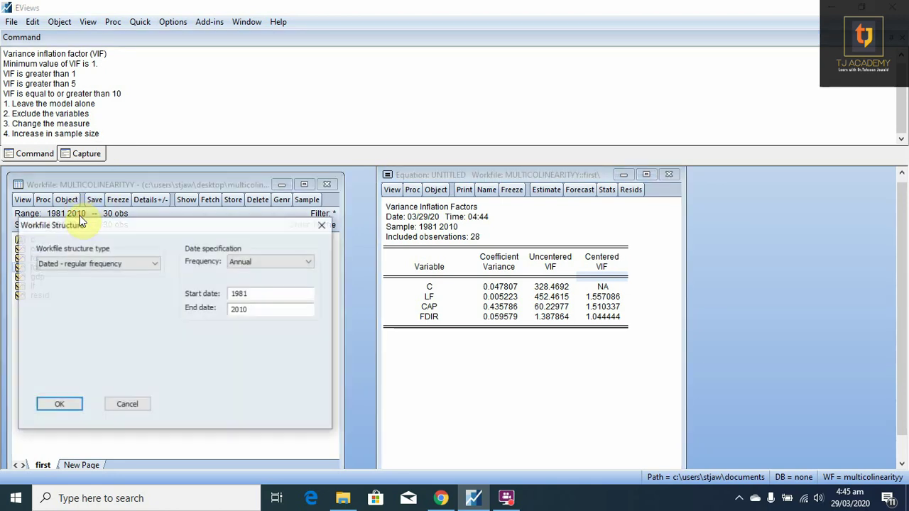
pyautogui.moveTo(126, 230); pyautogui.dragTo(238, 210)
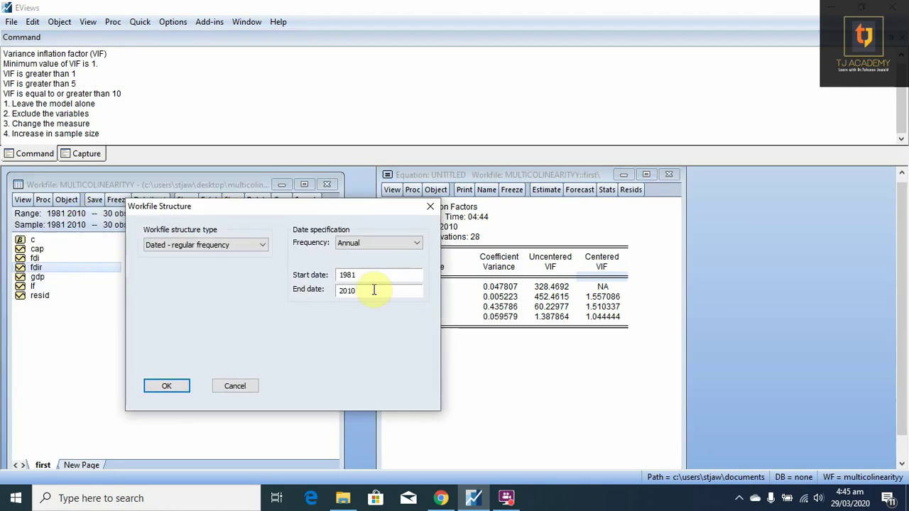
pyautogui.click(375, 289)
pyautogui.press('BackSpace')
pyautogui.press('BackSpace')
pyautogui.write('20')
pyautogui.press('Return')
pyautogui.press('Return')
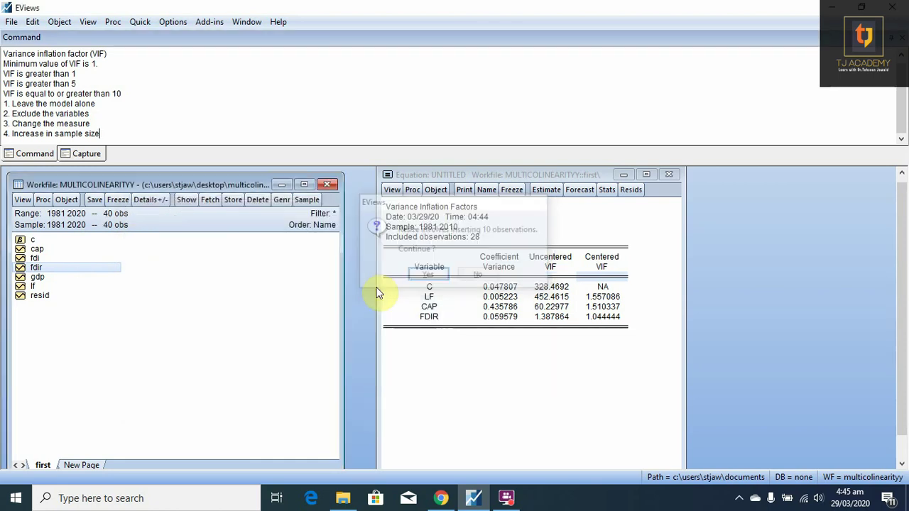
# Step: Select the gdp, lf, cap and fdi series together in the workfile
pyautogui.click(46, 277)
pyautogui.keyDown('ctrl'); pyautogui.click(33, 286); pyautogui.keyUp('ctrl')
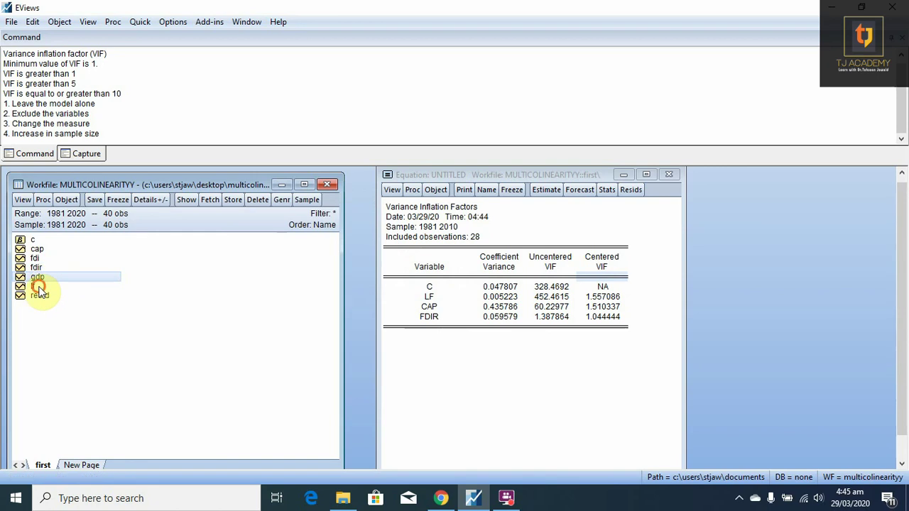
pyautogui.keyDown('ctrl'); pyautogui.click(42, 249); pyautogui.keyUp('ctrl')
pyautogui.keyDown('ctrl'); pyautogui.click(42, 257); pyautogui.keyUp('ctrl')
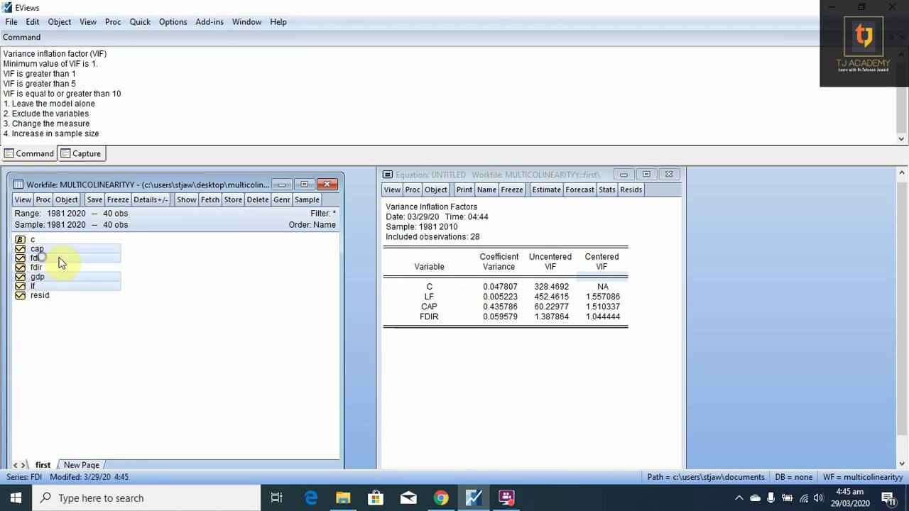
# Step: Open gdp, lf, cap and fdi as an editable group and go to the GDP 2011 cell
pyautogui.rightClick(64, 258)
pyautogui.moveTo(112, 267)
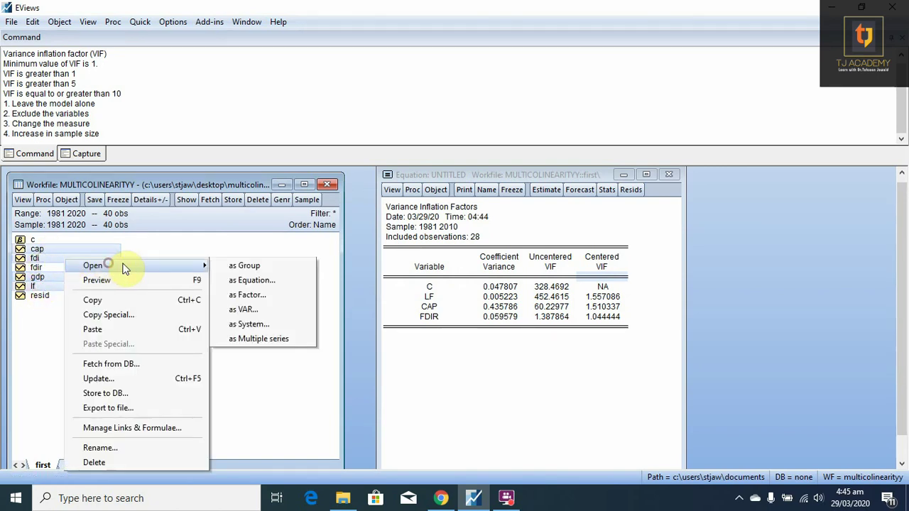
pyautogui.click(244, 267)
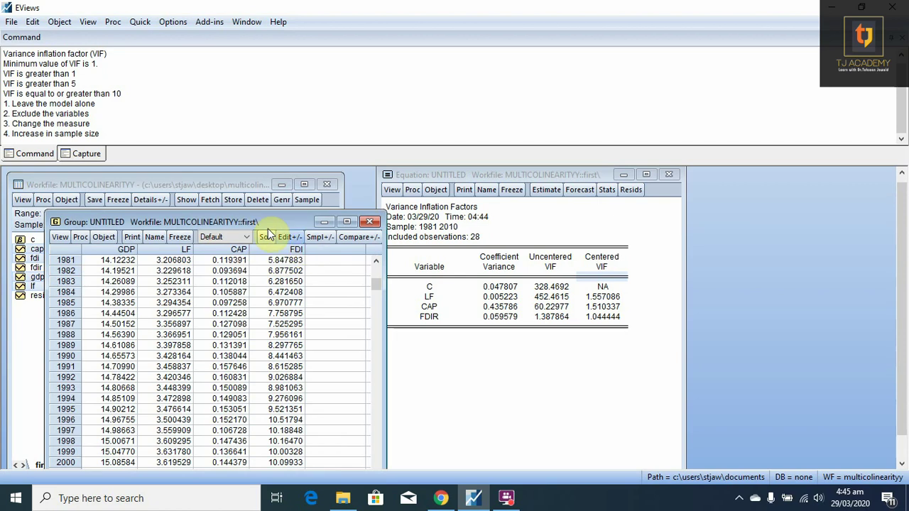
pyautogui.moveTo(265, 221); pyautogui.dragTo(384, 175)
pyautogui.scroll(-6, 417, 299)
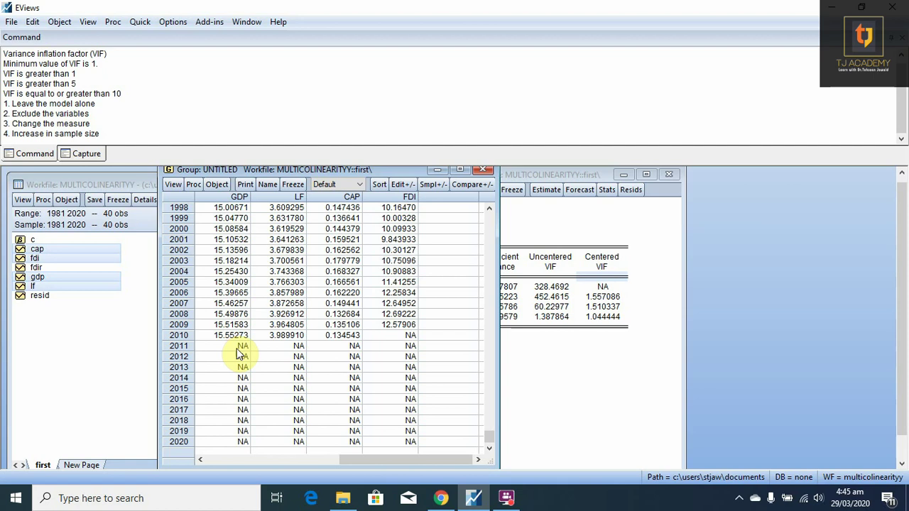
pyautogui.click(403, 184)
pyautogui.scroll(-1, 297, 286)
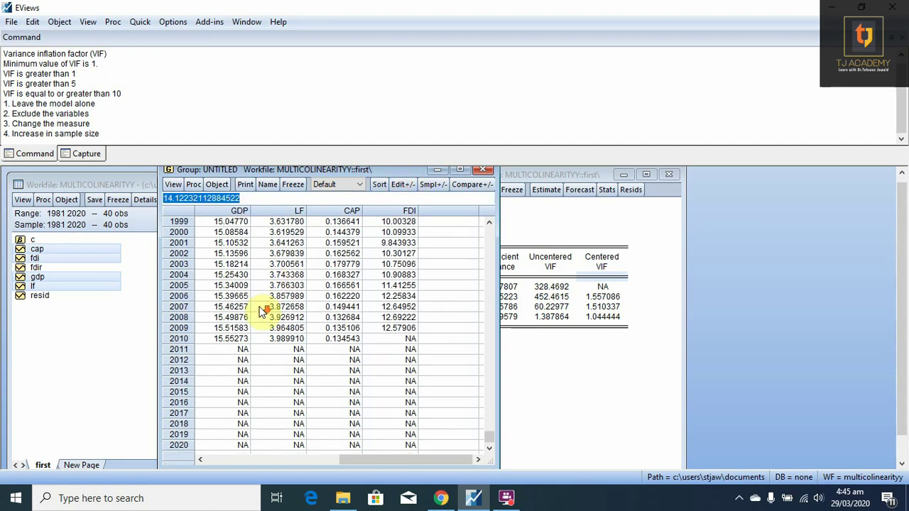
pyautogui.click(231, 353)
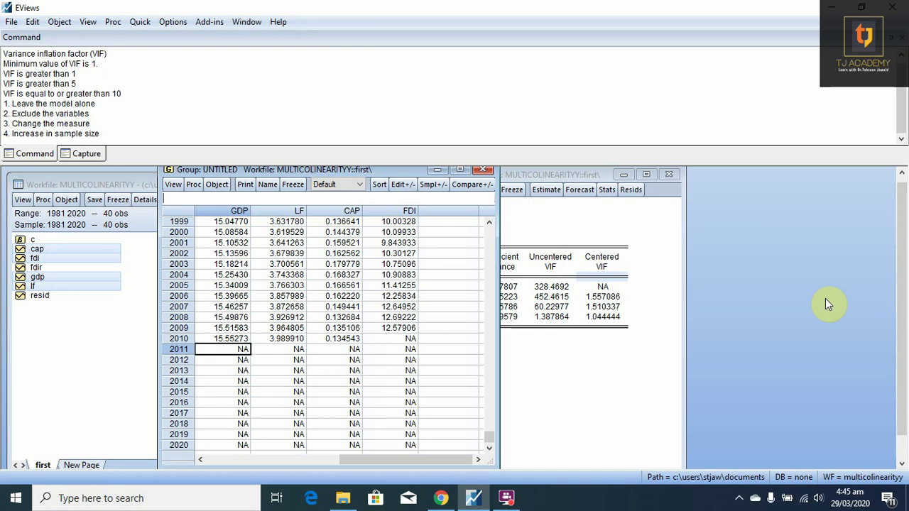
# Step: Enter the 2011–2020 GDP values, then the LF values from 2020 back to 2011
pyautogui.write('7 ')
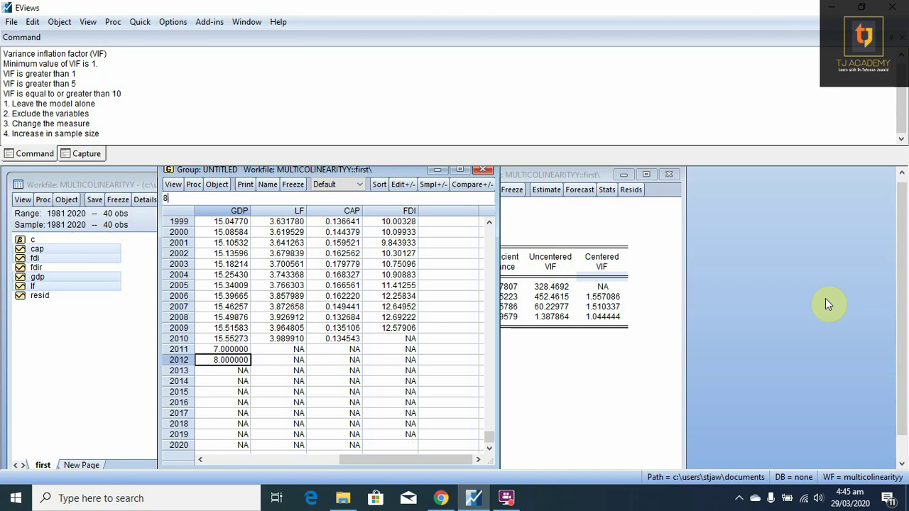
pyautogui.write('8 4 5 8 9 6 ')
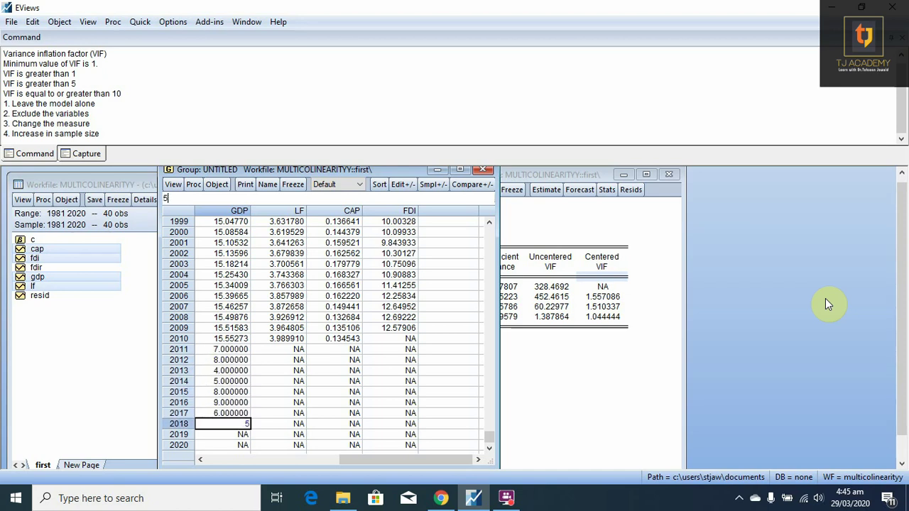
pyautogui.write('5 8 7')
pyautogui.press('Return')
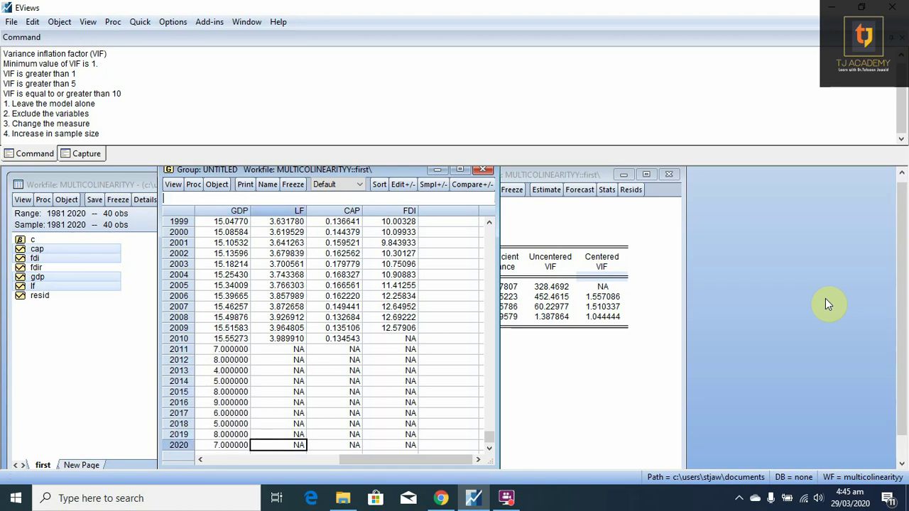
pyautogui.write('2')
pyautogui.press('Up')
pyautogui.write('1')
pyautogui.press('Up')
pyautogui.write('4')
pyautogui.press('Up')
pyautogui.press('5')
pyautogui.press('Up')
pyautogui.press('4')
pyautogui.press('Up')
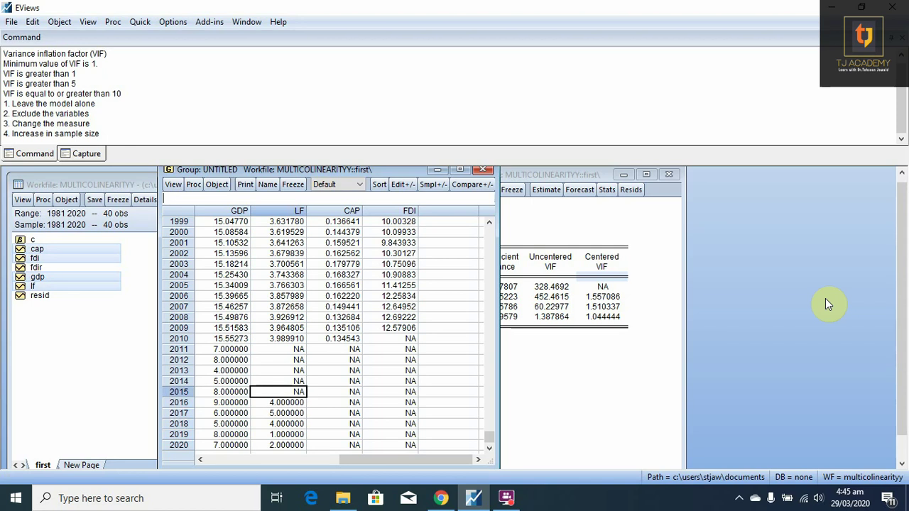
pyautogui.press('1')
pyautogui.press('Up')
pyautogui.write('2')
pyautogui.press('Up')
pyautogui.write('5')
pyautogui.press('Up')
pyautogui.write('8')
pyautogui.press('Up')
pyautogui.write('7')
pyautogui.press('Up')
pyautogui.press('Right')
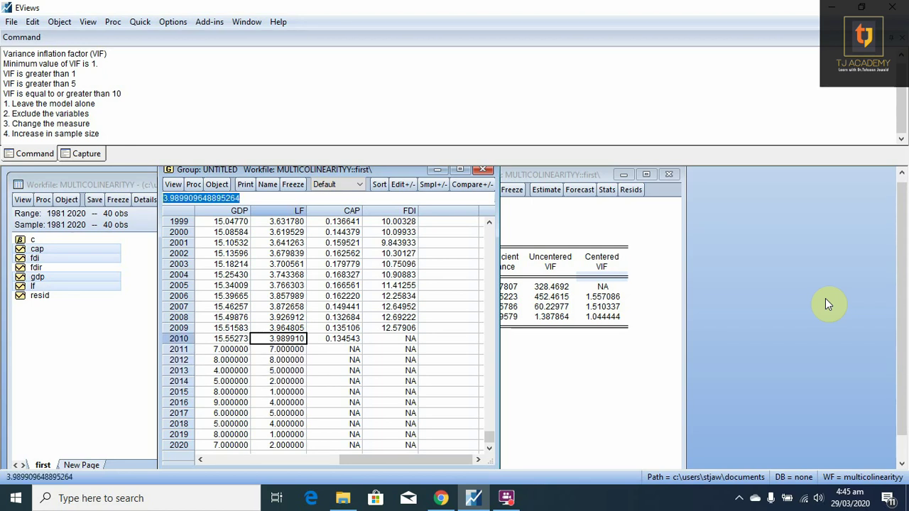
# Step: Enter the CAP values for 2011 through 2020
pyautogui.press('Down')
pyautogui.write('3')
pyautogui.press('Return')
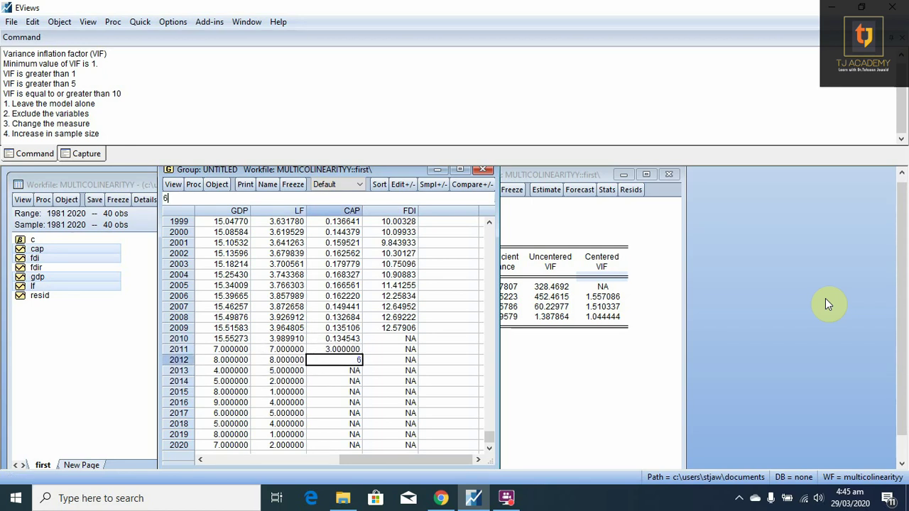
pyautogui.write('6')
pyautogui.press('Return')
pyautogui.write('9')
pyautogui.press('Return')
pyautogui.press('8')
pyautogui.press('Return')
pyautogui.press('7')
pyautogui.press('Return')
pyautogui.press('8')
pyautogui.press('Return')
pyautogui.press('9')
pyautogui.press('Return')
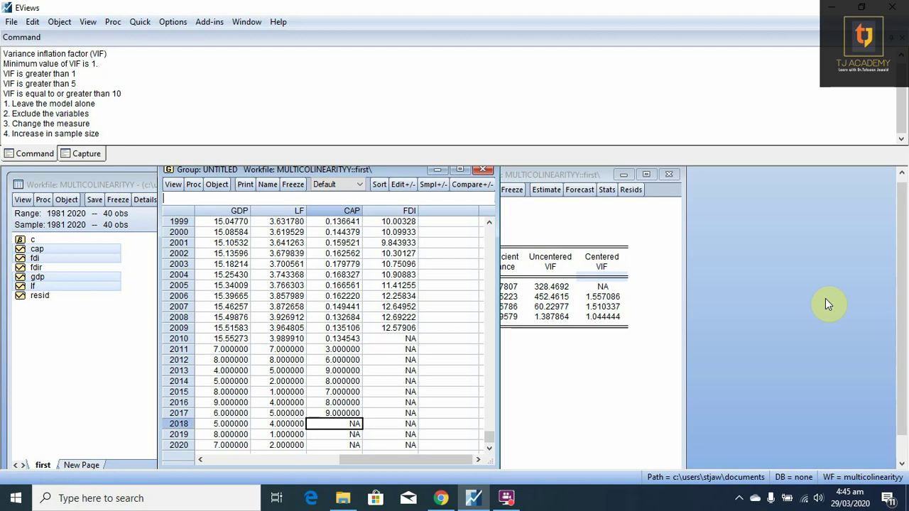
pyautogui.press('6')
pyautogui.press('Return')
pyautogui.press('5')
pyautogui.press('Return')
pyautogui.write('4')
pyautogui.press('Right')
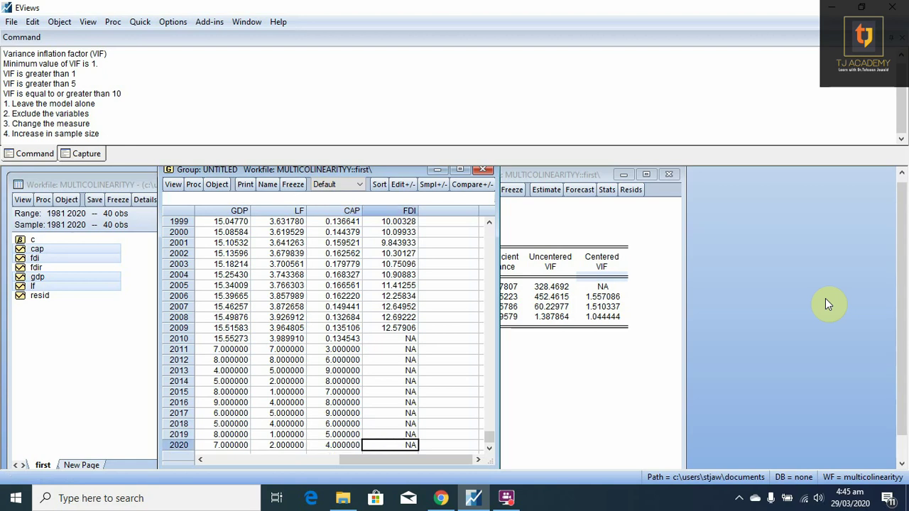
# Step: Enter the FDI values from 2020 back to 2010, replacing the remaining NAs
pyautogui.write('1')
pyautogui.press('Up')
pyautogui.press('5')
pyautogui.press('Up')
pyautogui.press('9')
pyautogui.press('Up')
pyautogui.press('8')
pyautogui.press('Up')
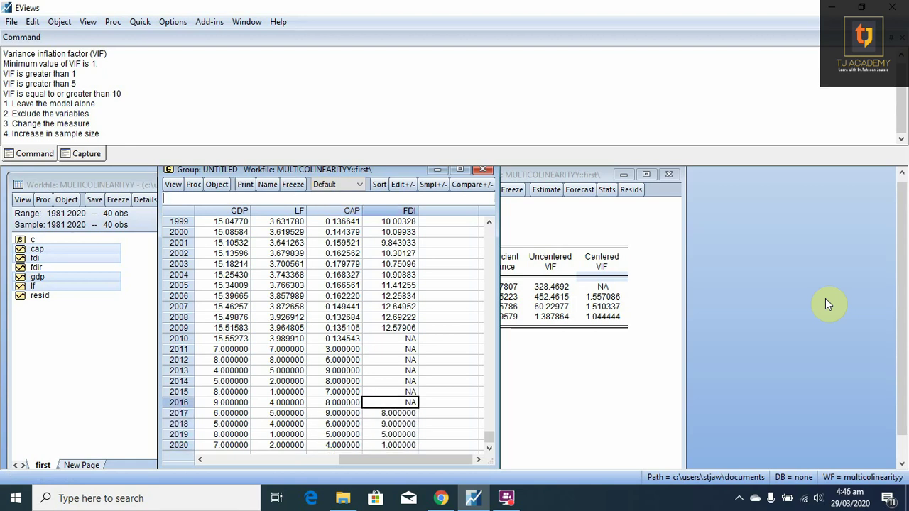
pyautogui.press('7')
pyautogui.press('Up')
pyautogui.press('4')
pyautogui.press('Up')
pyautogui.press('7')
pyautogui.press('Up')
pyautogui.press('7')
pyautogui.press('Up')
pyautogui.press('7')
pyautogui.press('Up')
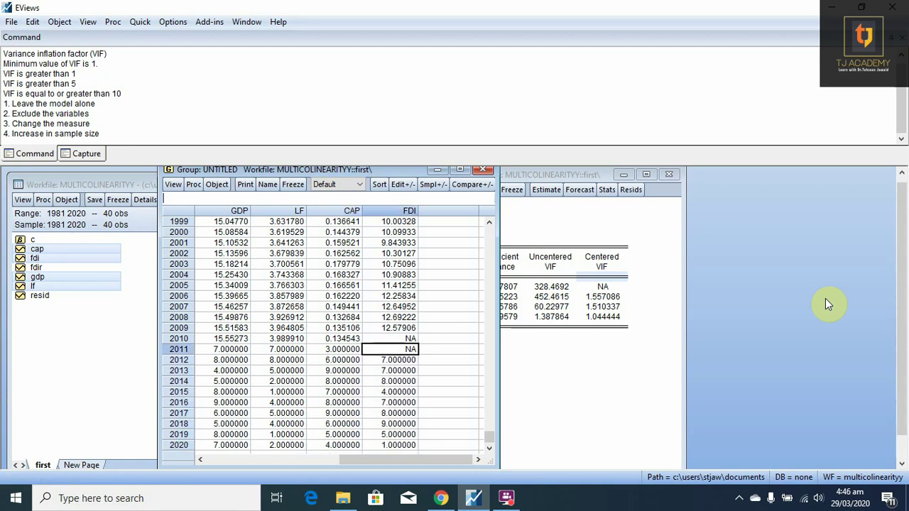
pyautogui.press('7')
pyautogui.press('Up')
pyautogui.write('8')
pyautogui.press('Up')
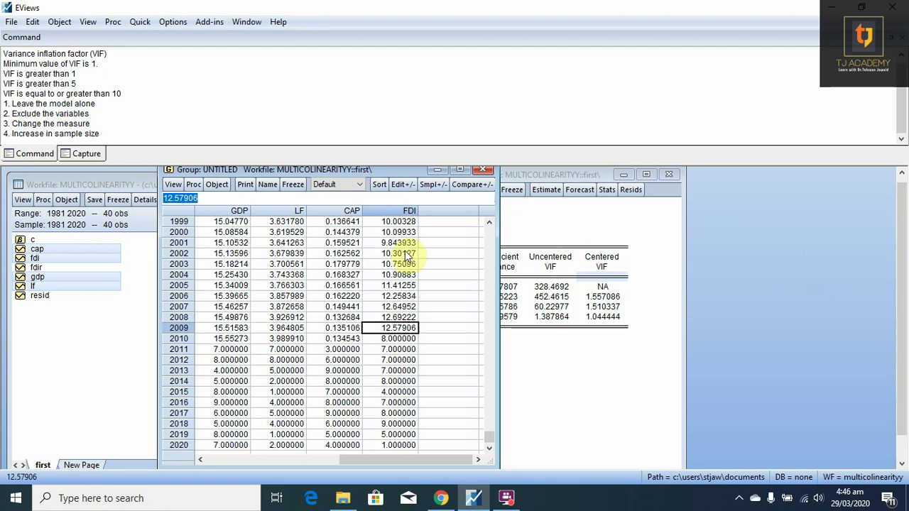
pyautogui.moveTo(350, 170); pyautogui.dragTo(201, 171)
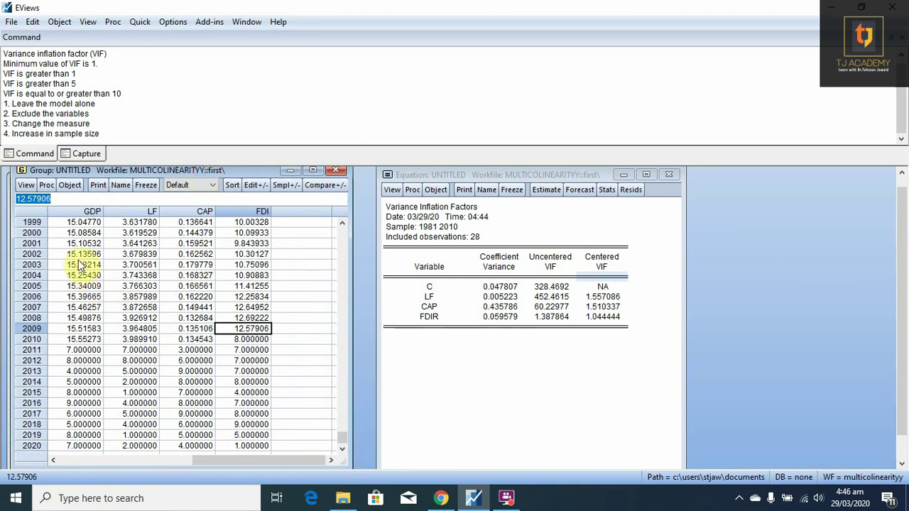
# Step: Re-estimate the equation with the sample changed from 1981 2010 to 1981 2020
pyautogui.click(553, 193)
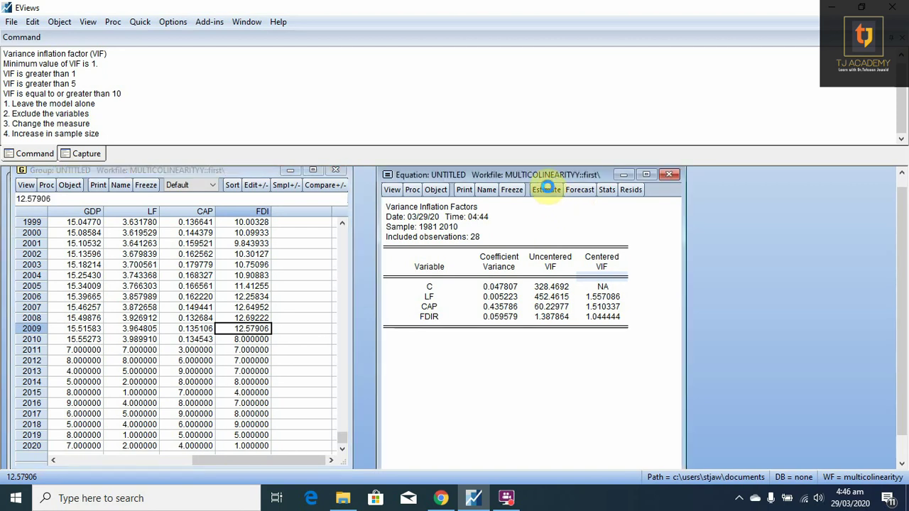
pyautogui.click(487, 393)
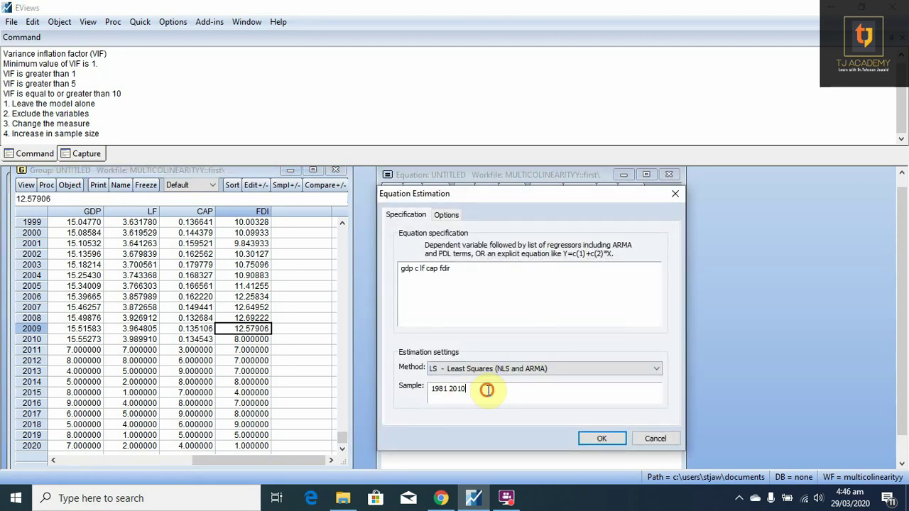
pyautogui.moveTo(490, 392); pyautogui.dragTo(421, 396)
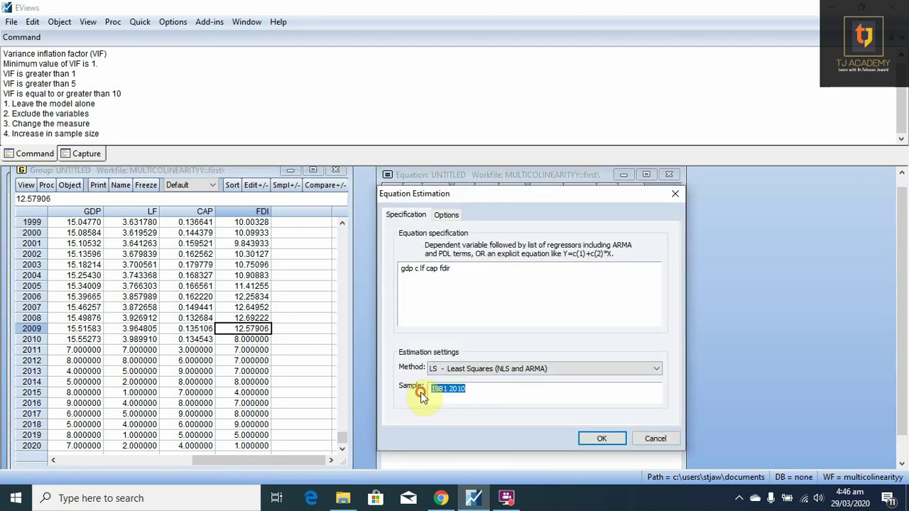
pyautogui.click(473, 388)
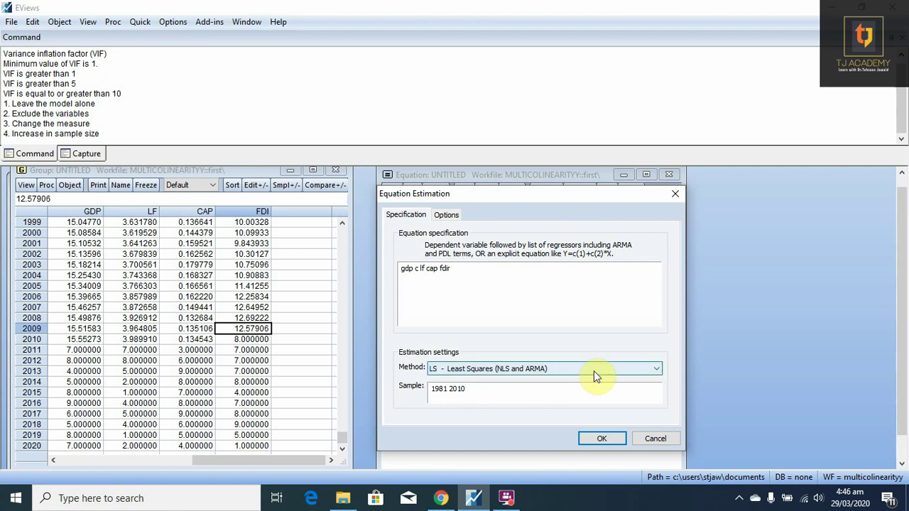
pyautogui.press('BackSpace')
pyautogui.press('BackSpace')
pyautogui.write('20')
pyautogui.press('Return')
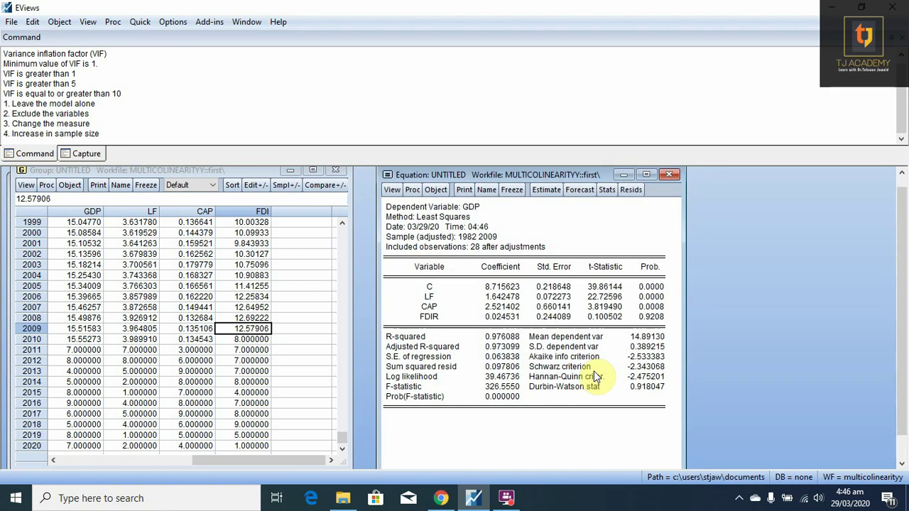
# Step: Re-estimate with fdi instead of fdir, giving R-squared 0.913301 on 40 observations
pyautogui.click(544, 192)
pyautogui.click(506, 278)
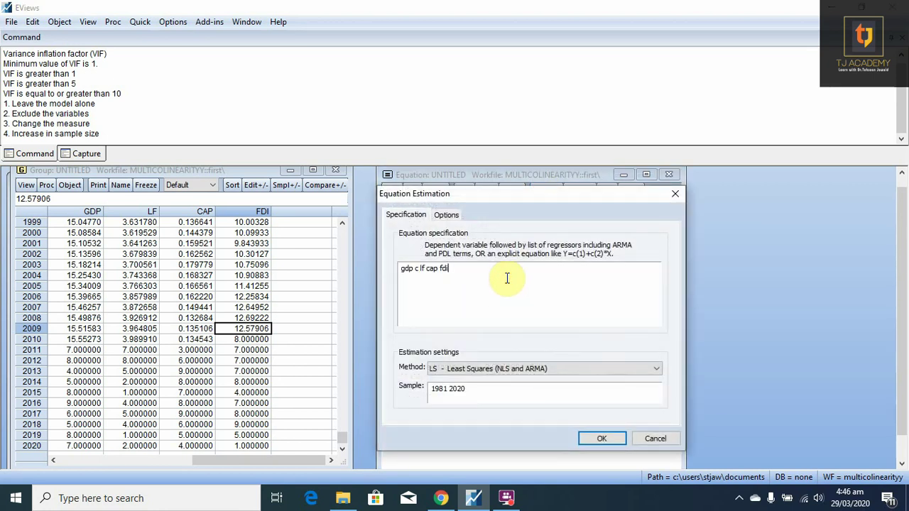
pyautogui.press('Return')
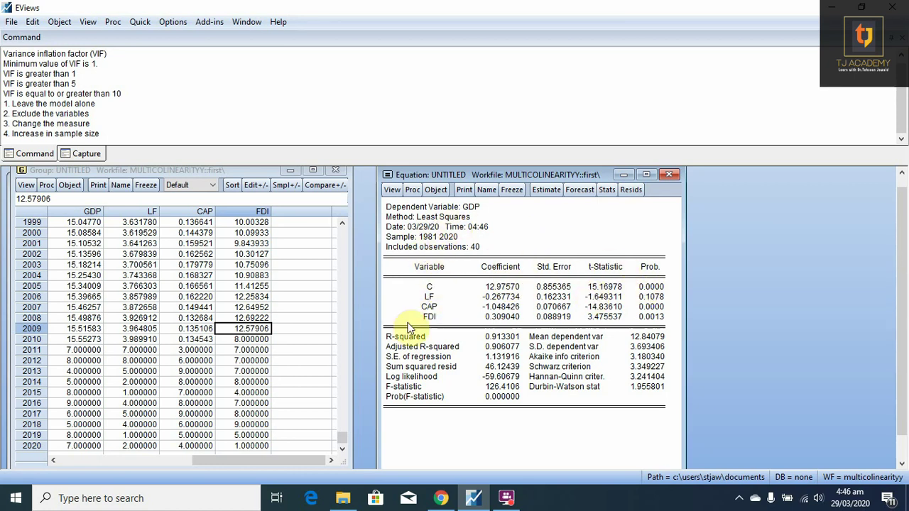
pyautogui.click(393, 190)
pyautogui.moveTo(489, 297)
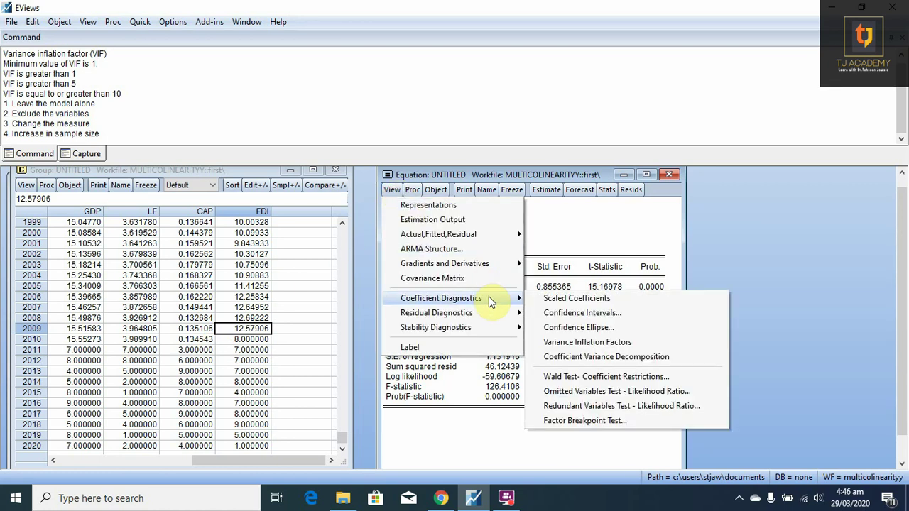
pyautogui.click(612, 353)
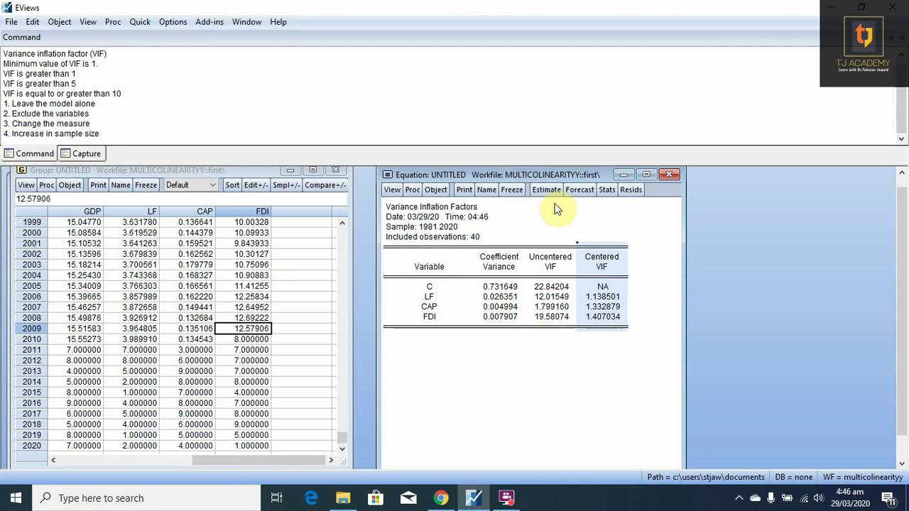
pyautogui.click(606, 190)
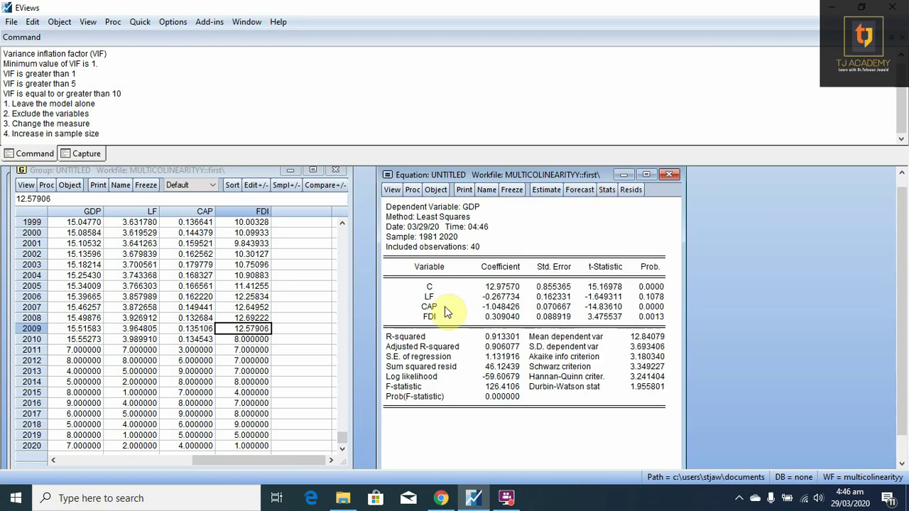
pyautogui.moveTo(419, 284); pyautogui.dragTo(655, 333)
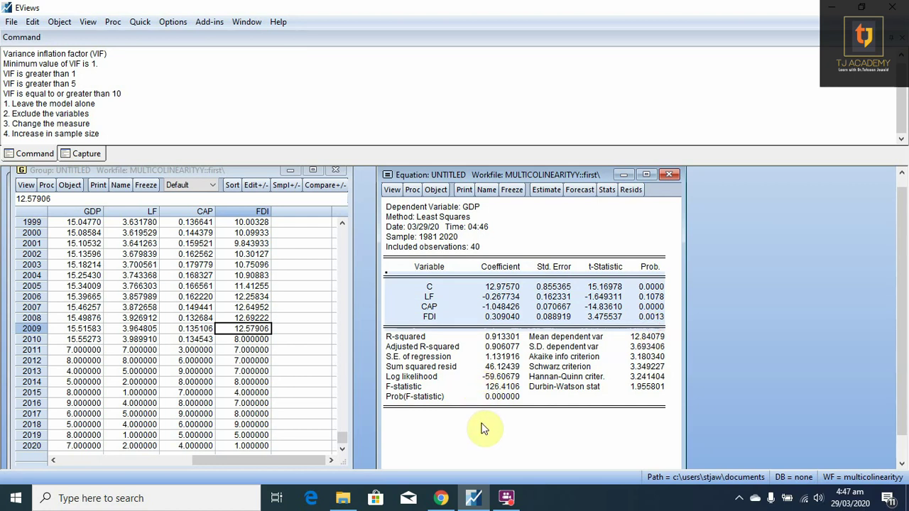